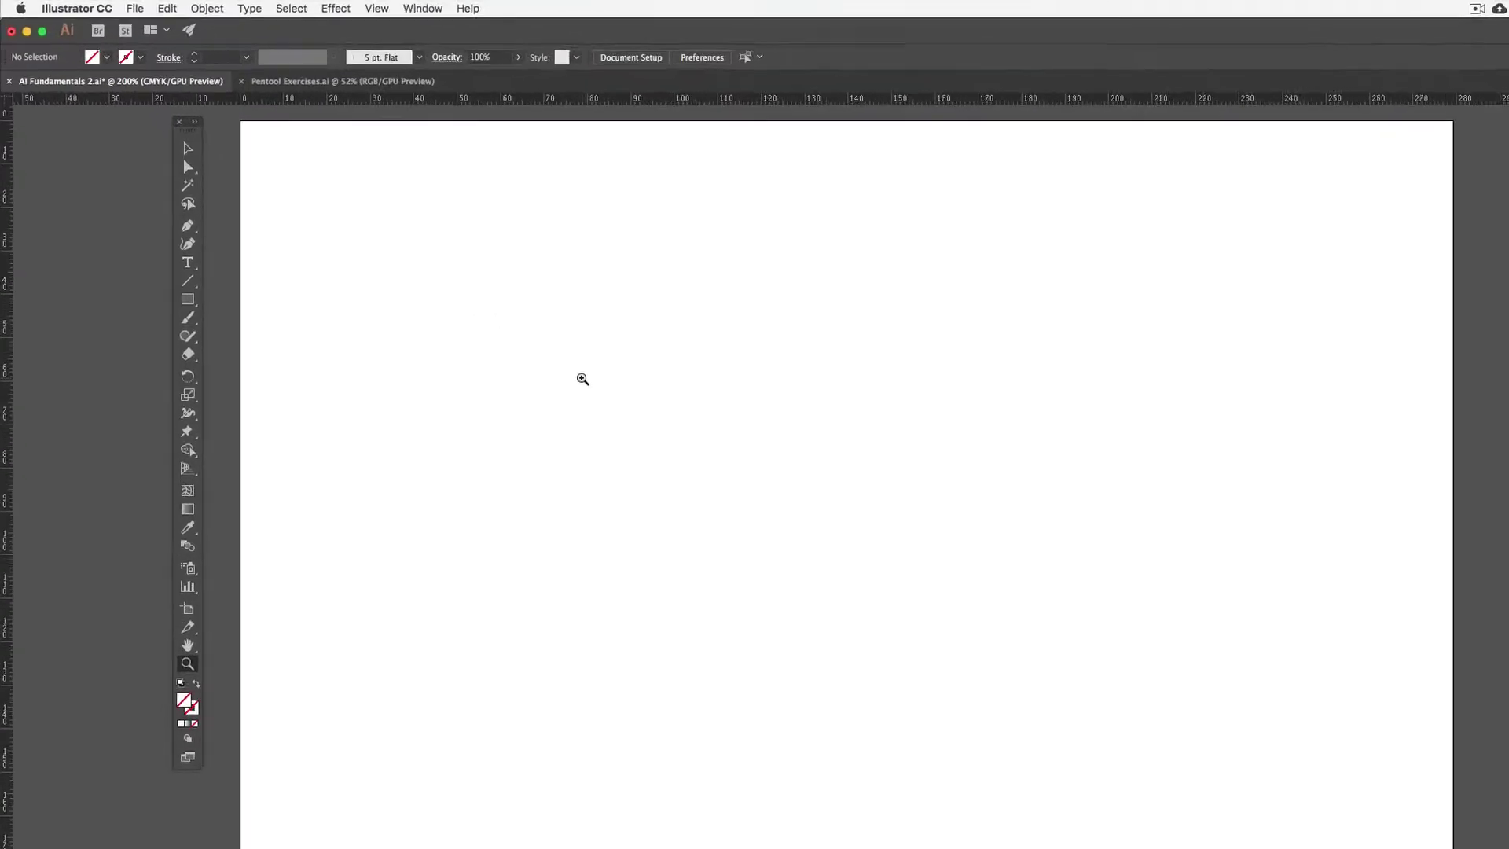
# - Switch to the standard Pen Tool from the Pen flyout
pyautogui.press('p')
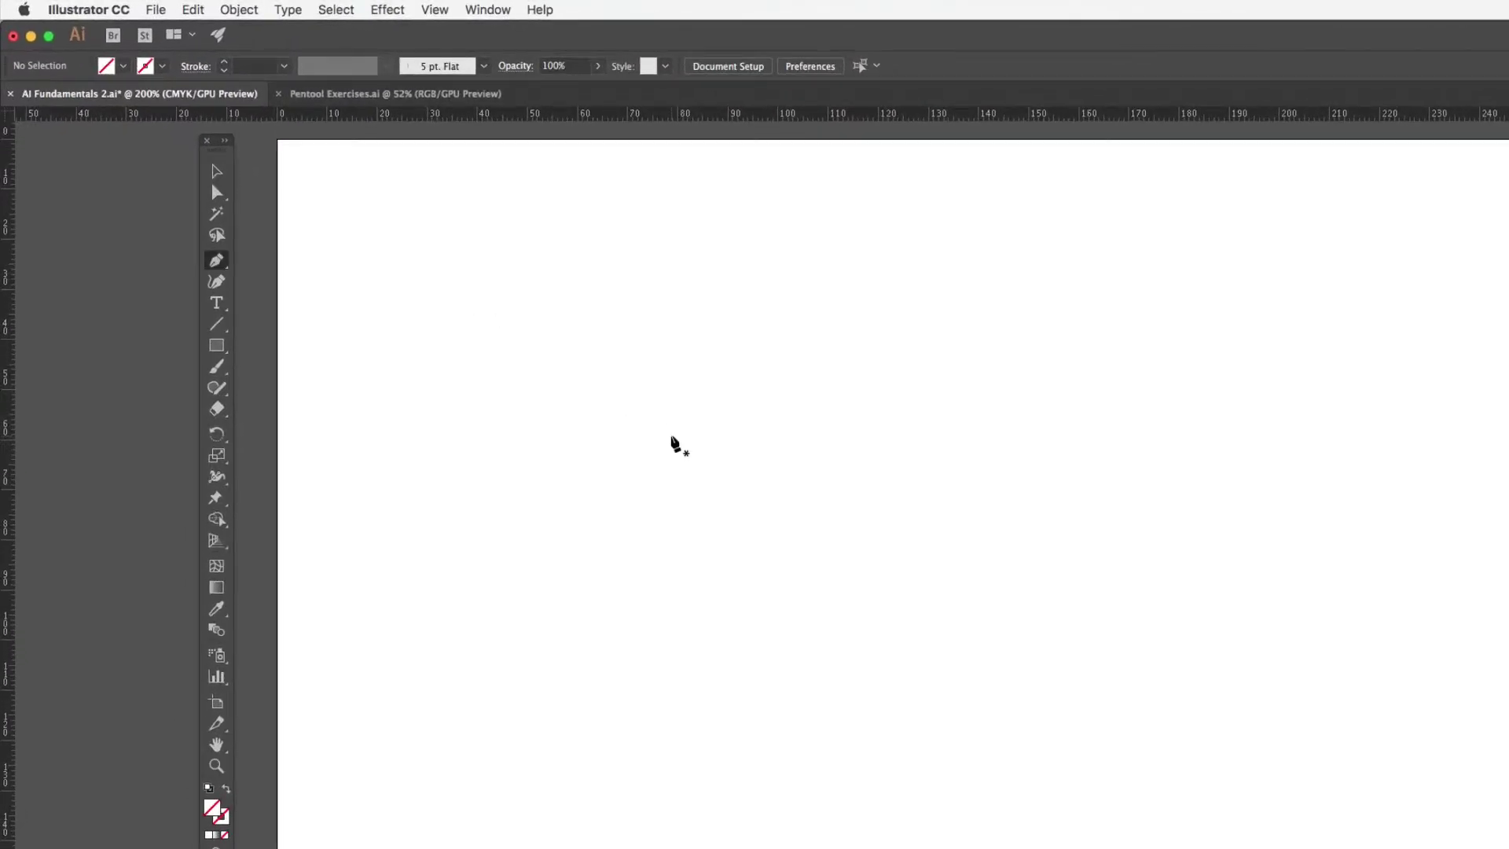
pyautogui.click(221, 267)
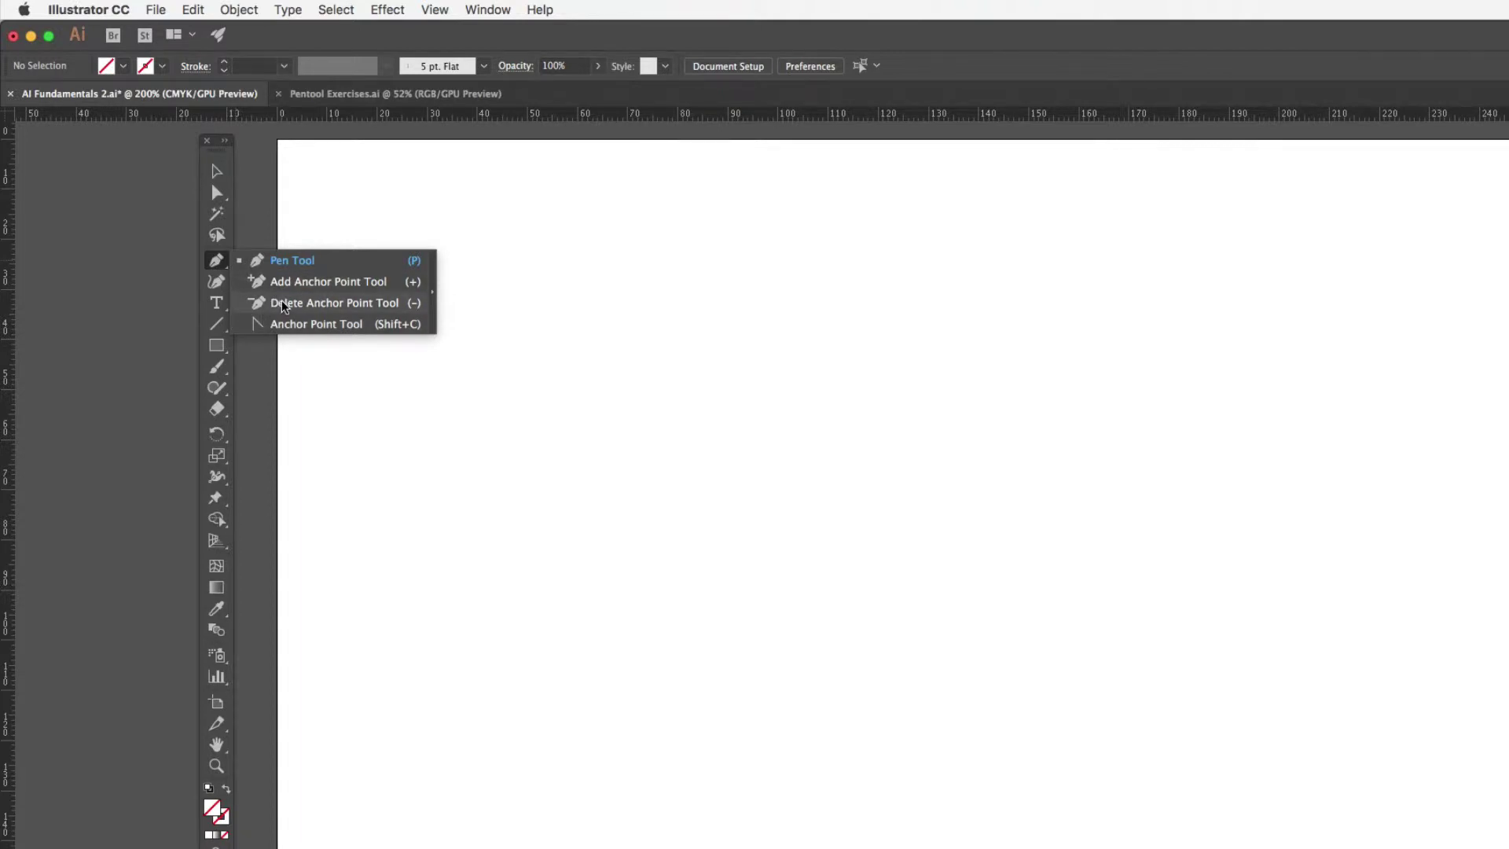
pyautogui.click(289, 259)
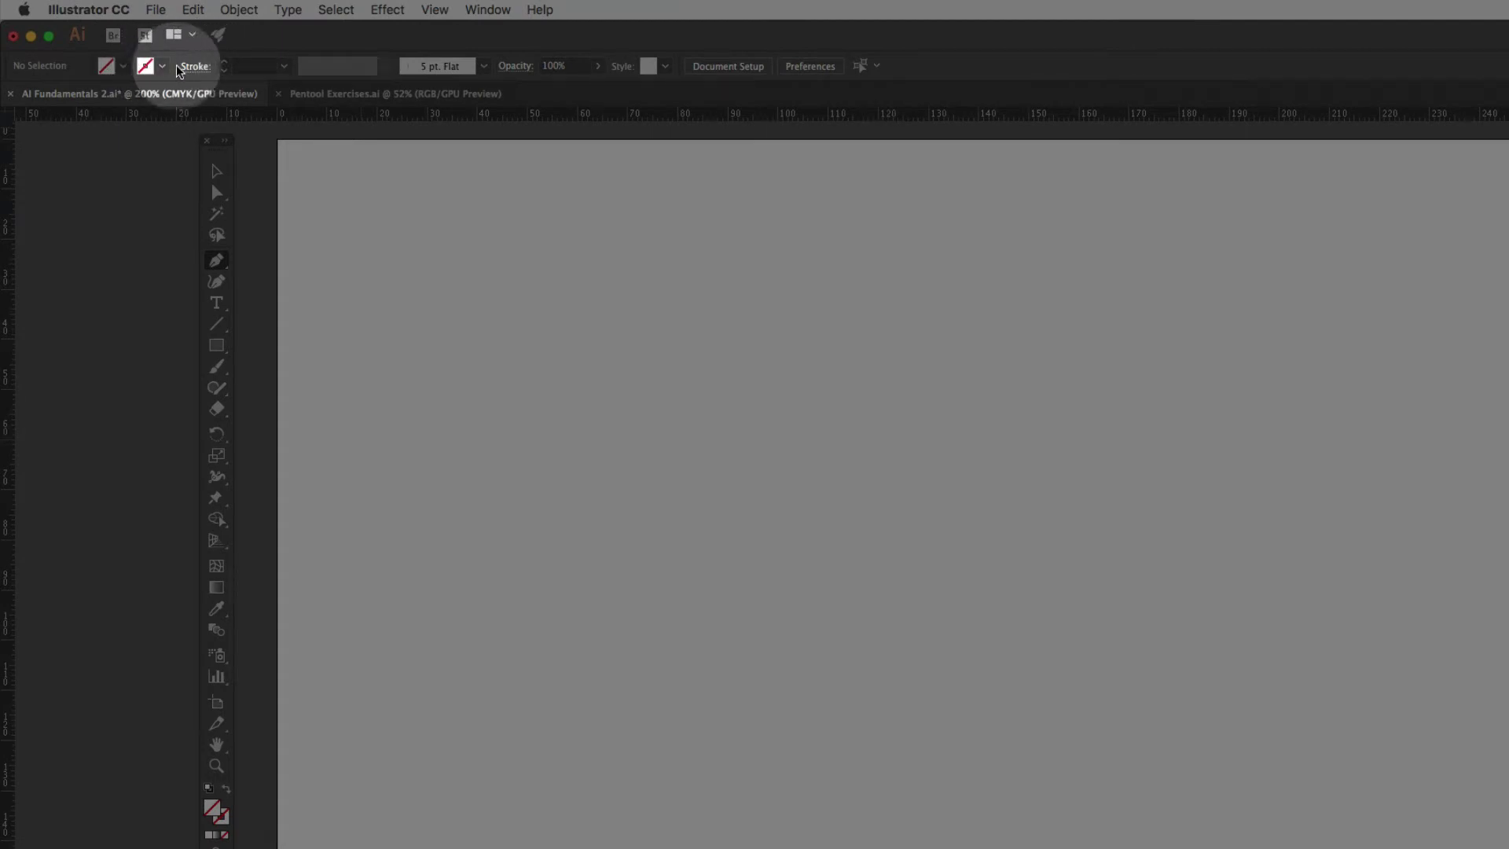
# - Keep fill at None, set the stroke to Magenta, and place the path's first anchor
pyautogui.click(125, 69)
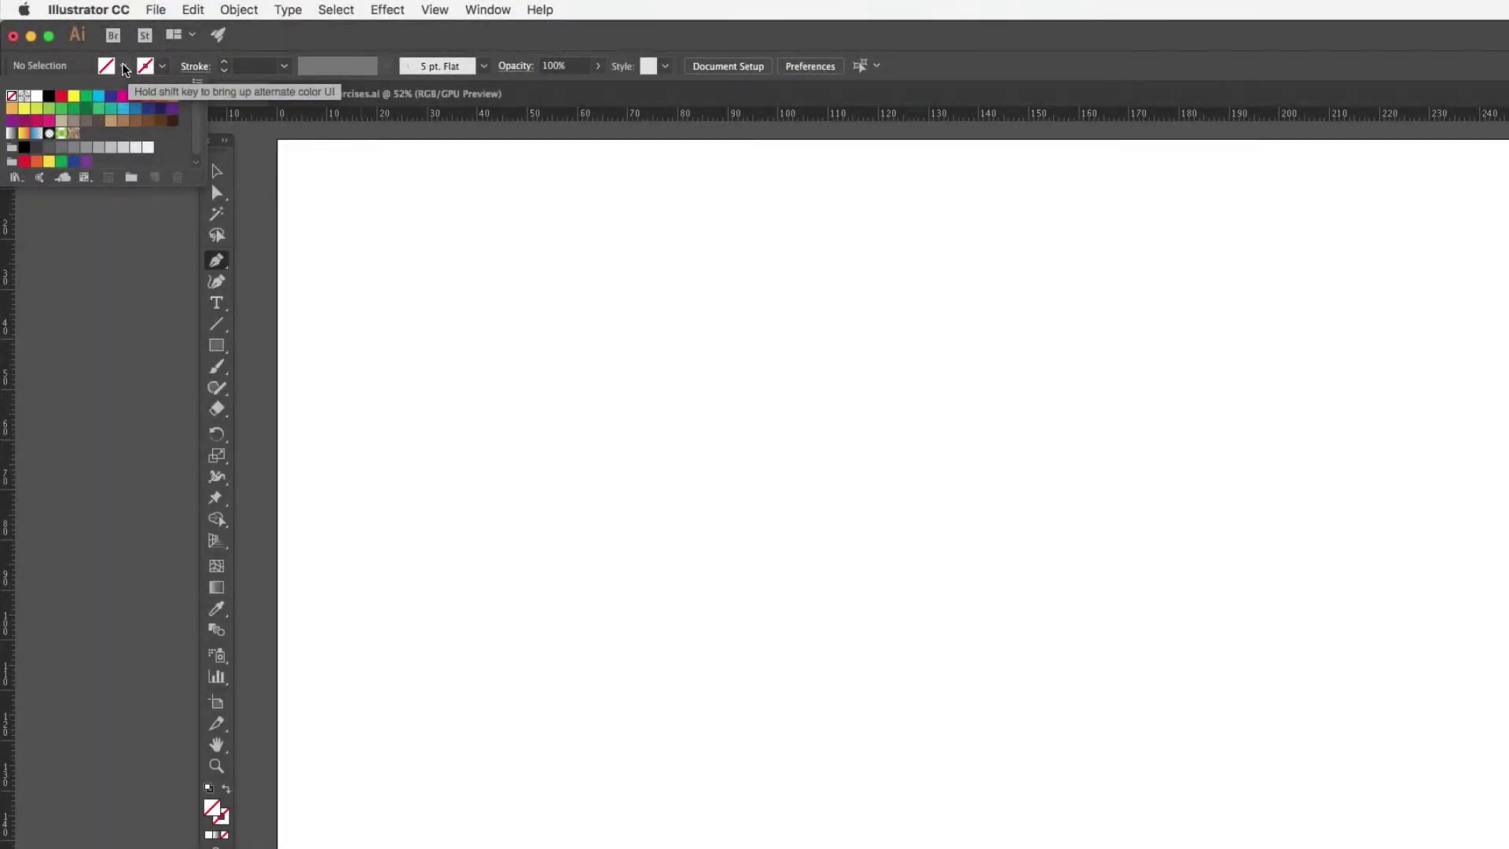
pyautogui.click(123, 66)
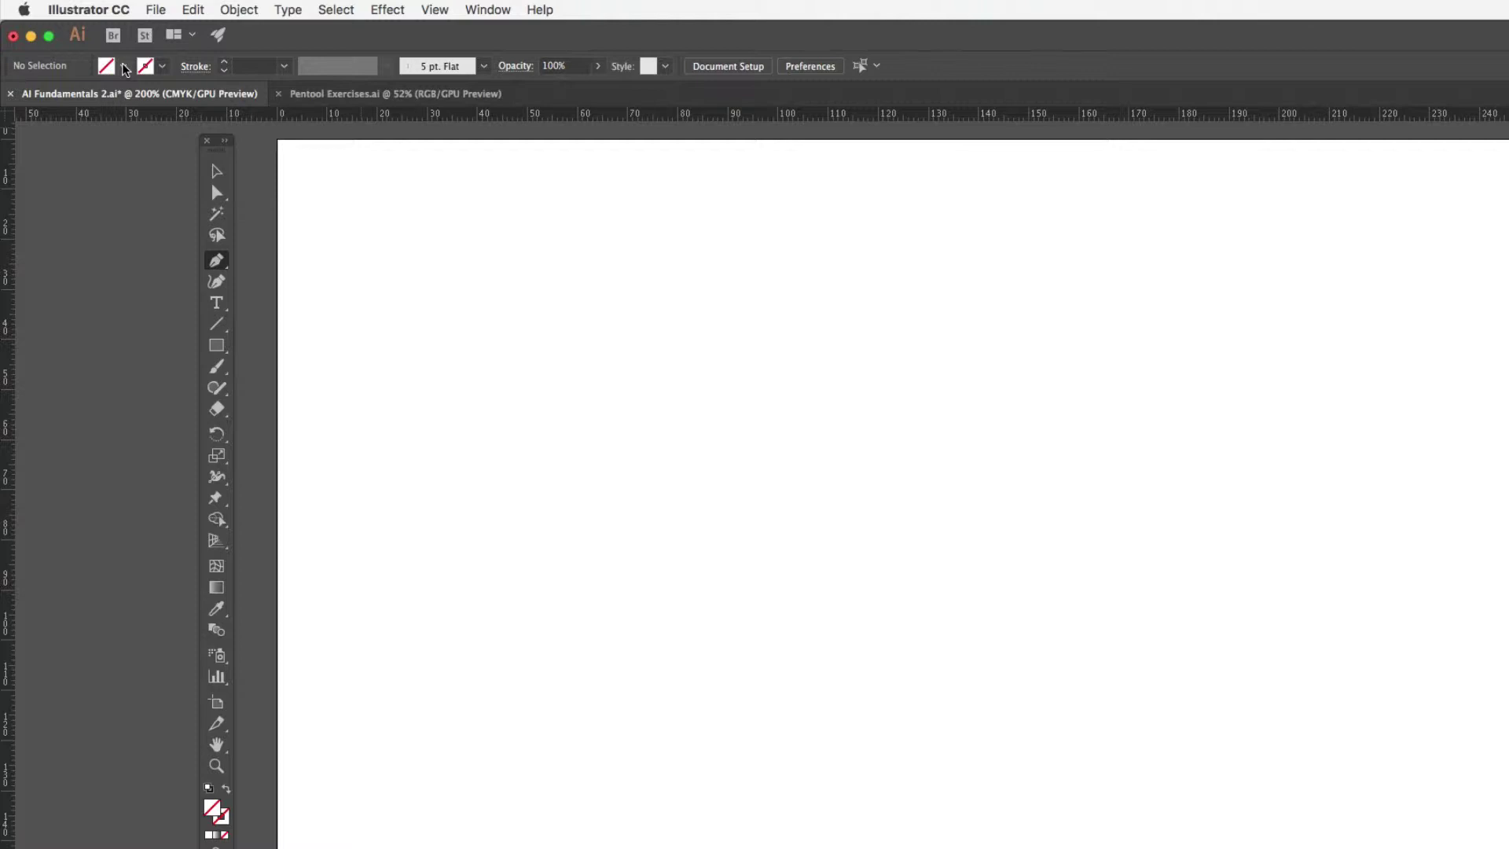
pyautogui.click(163, 68)
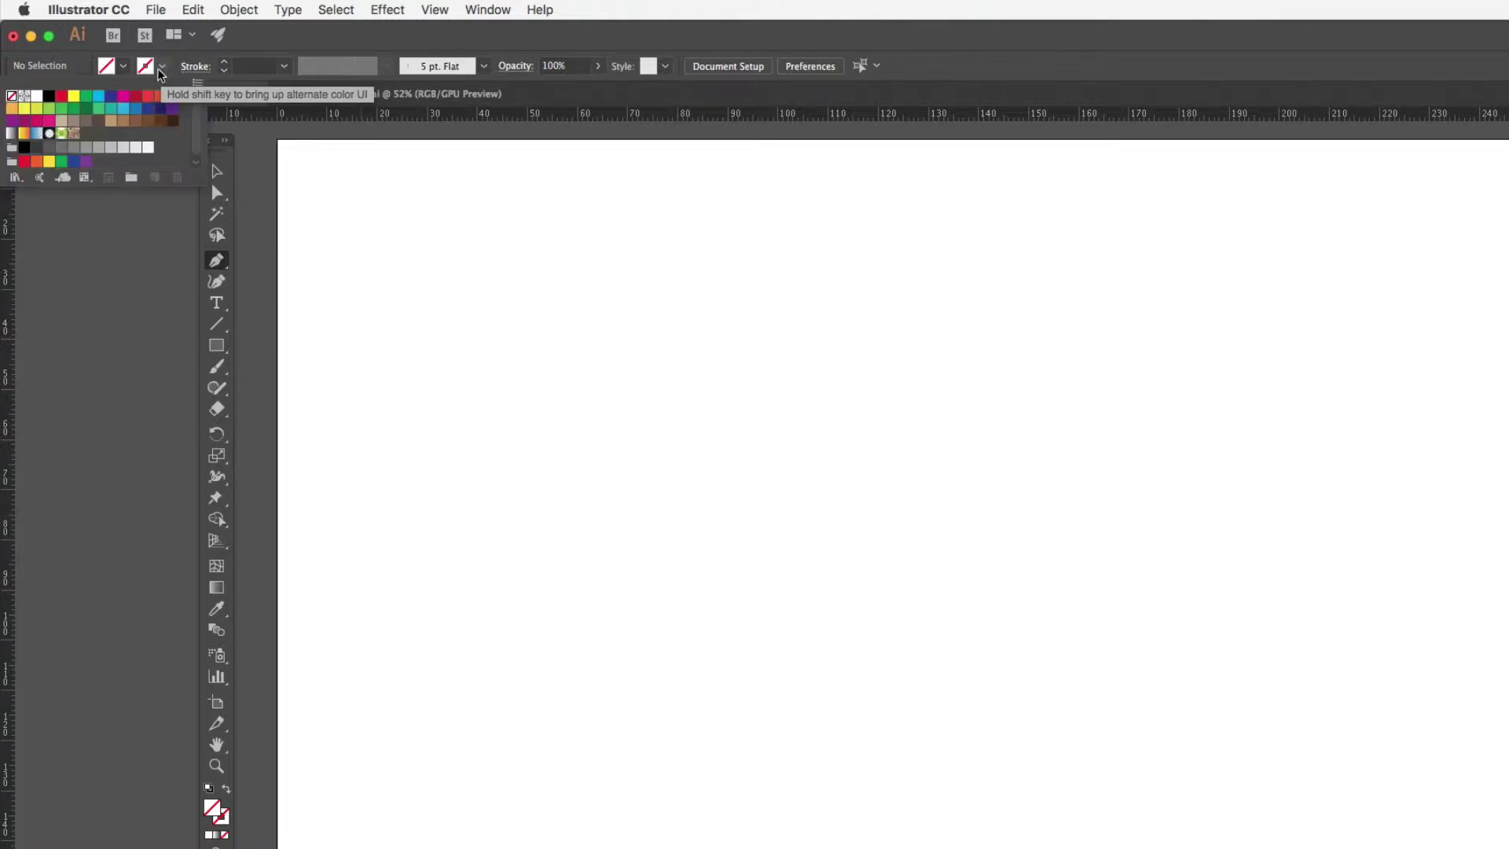
pyautogui.click(123, 99)
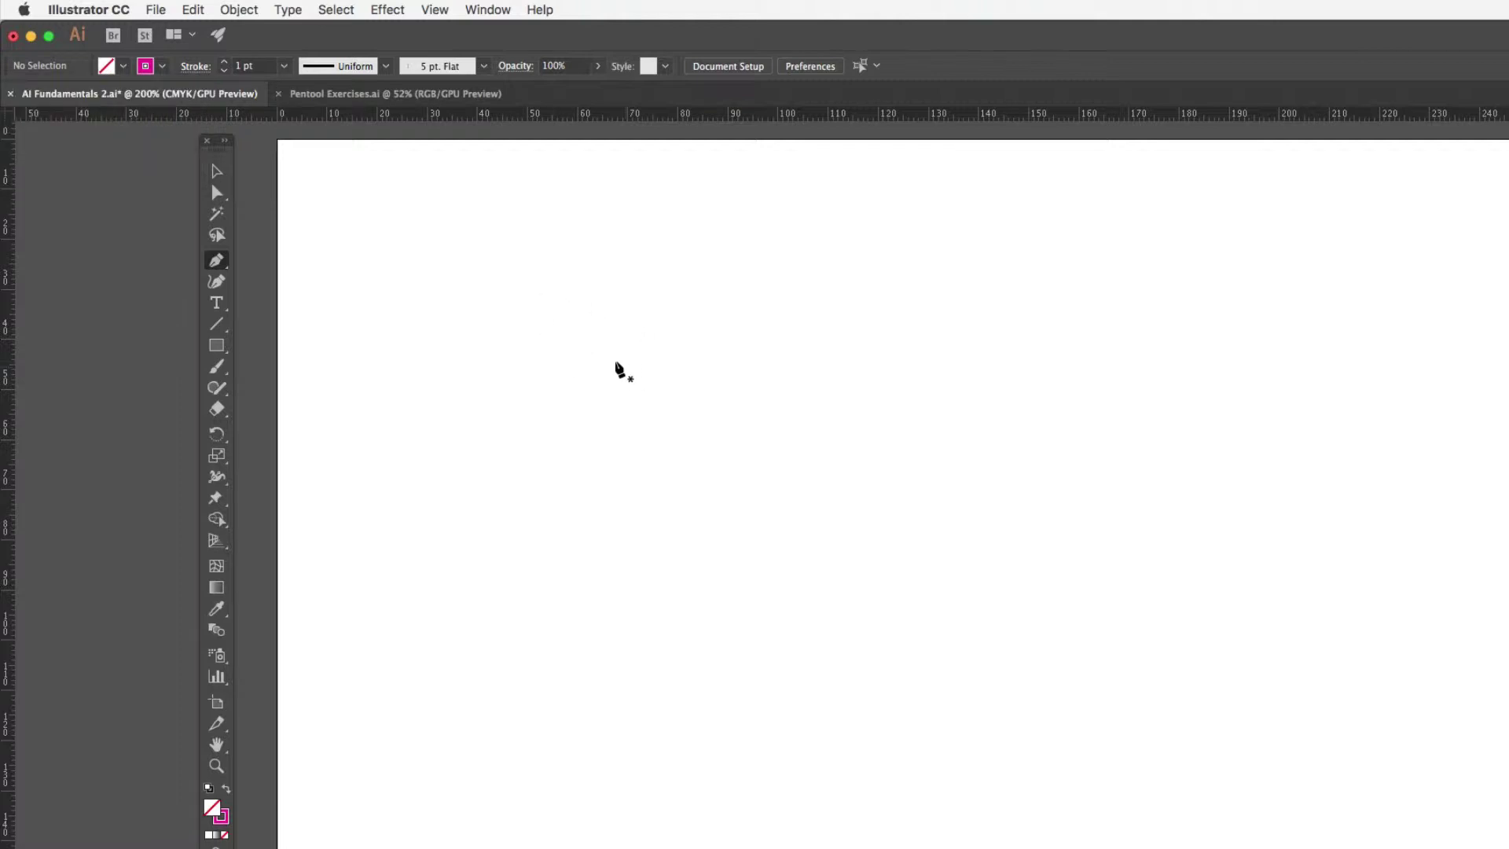
pyautogui.click(595, 356)
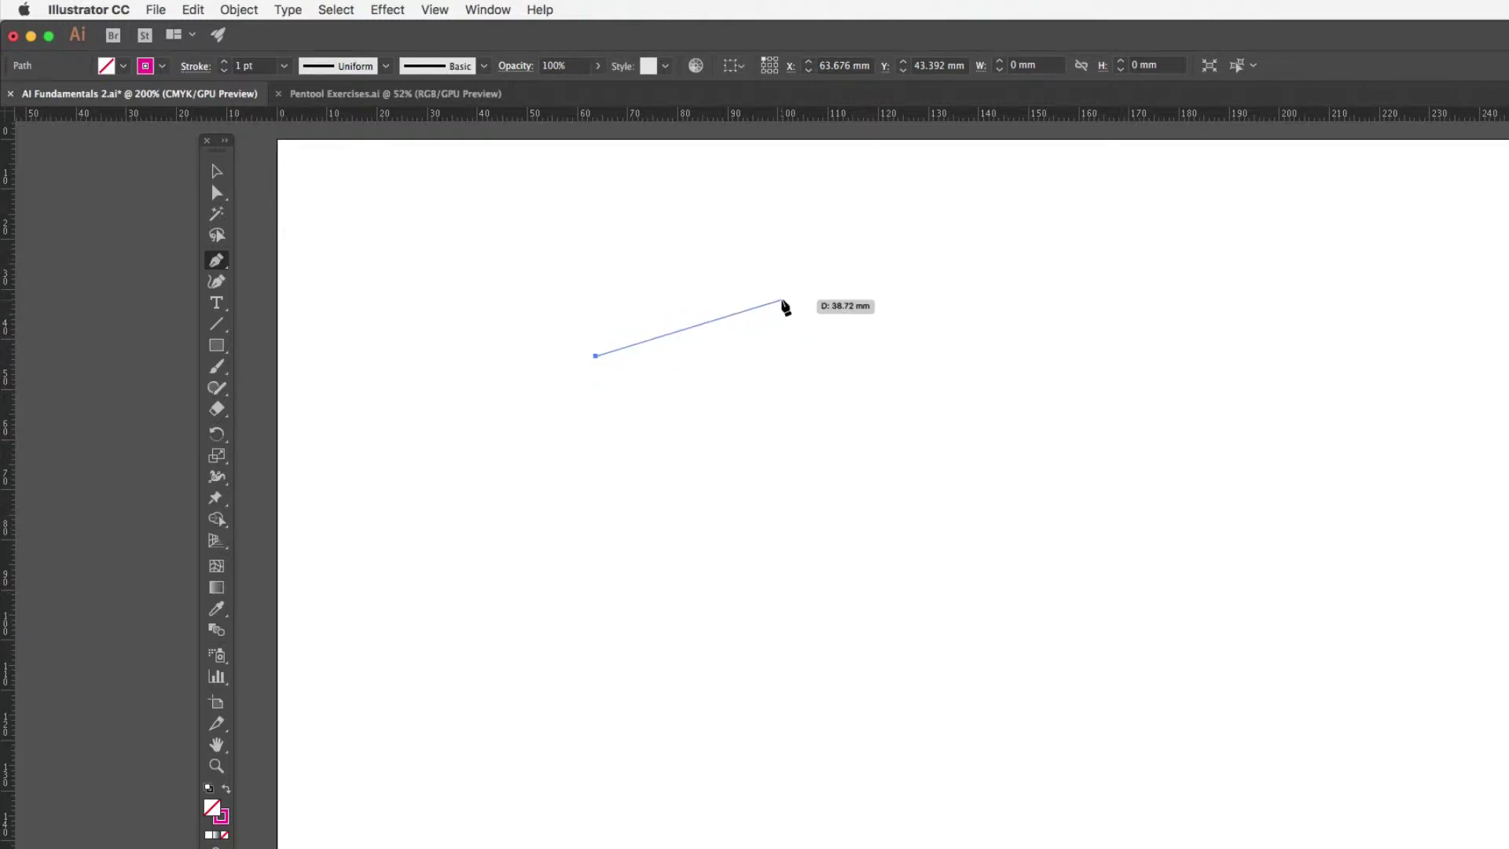
# - Place straight corner points across the notched top and down the notched right side
pyautogui.click(782, 300)
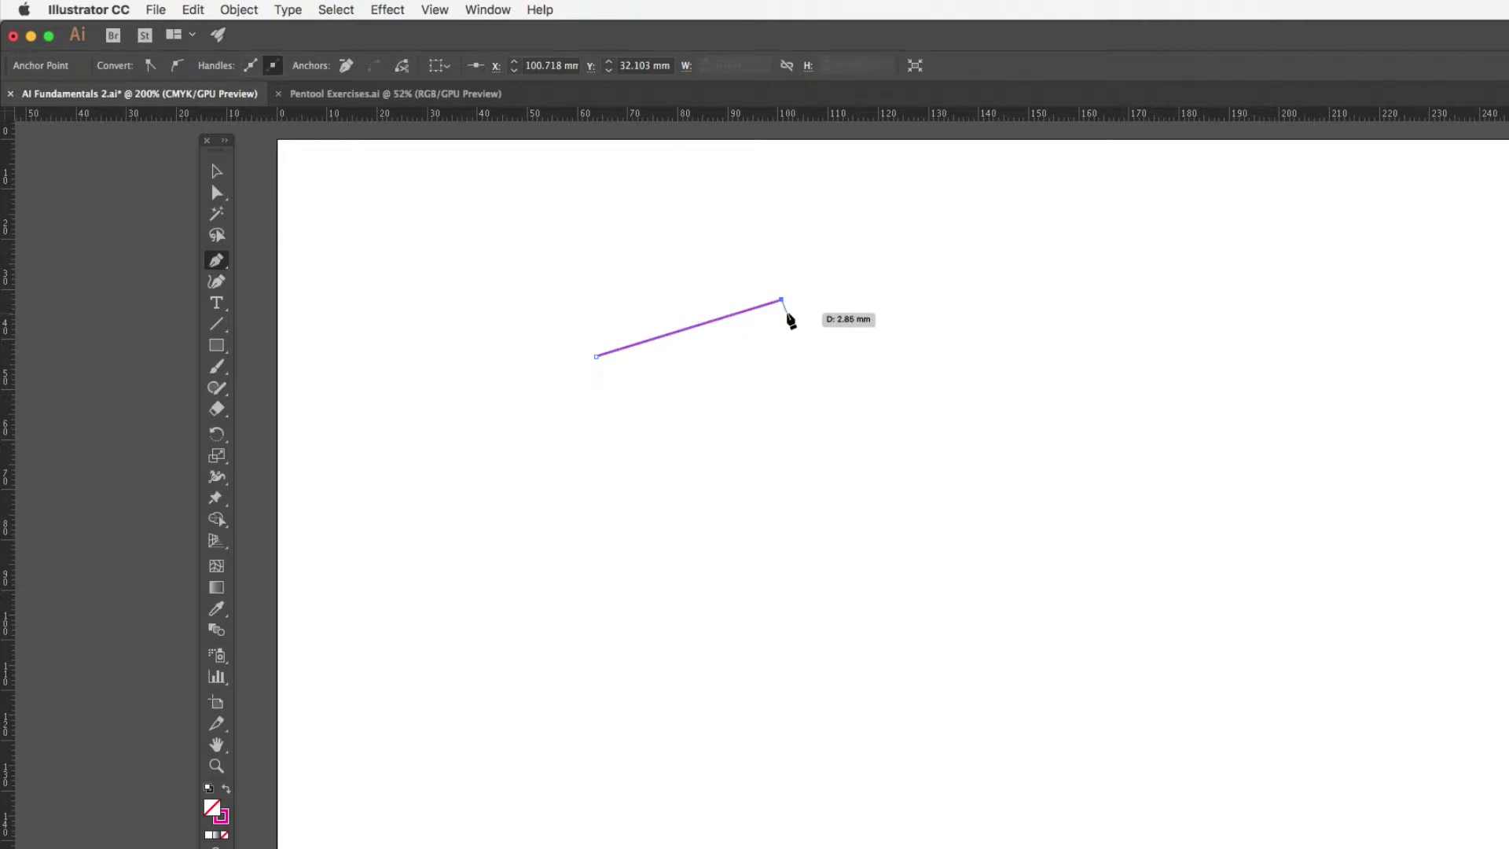
pyautogui.click(825, 335)
pyautogui.click(890, 300)
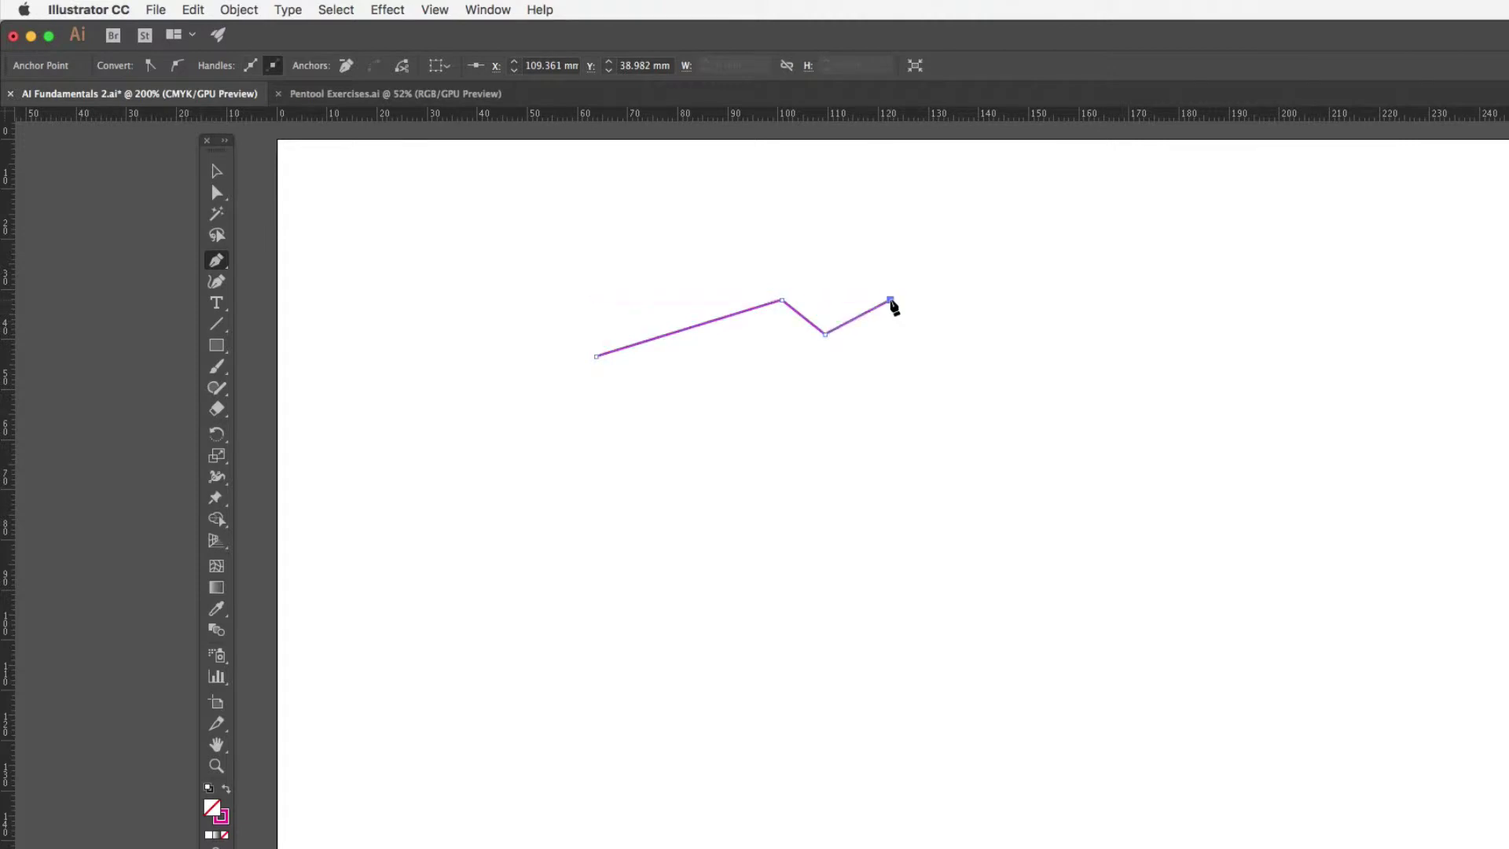
pyautogui.click(948, 356)
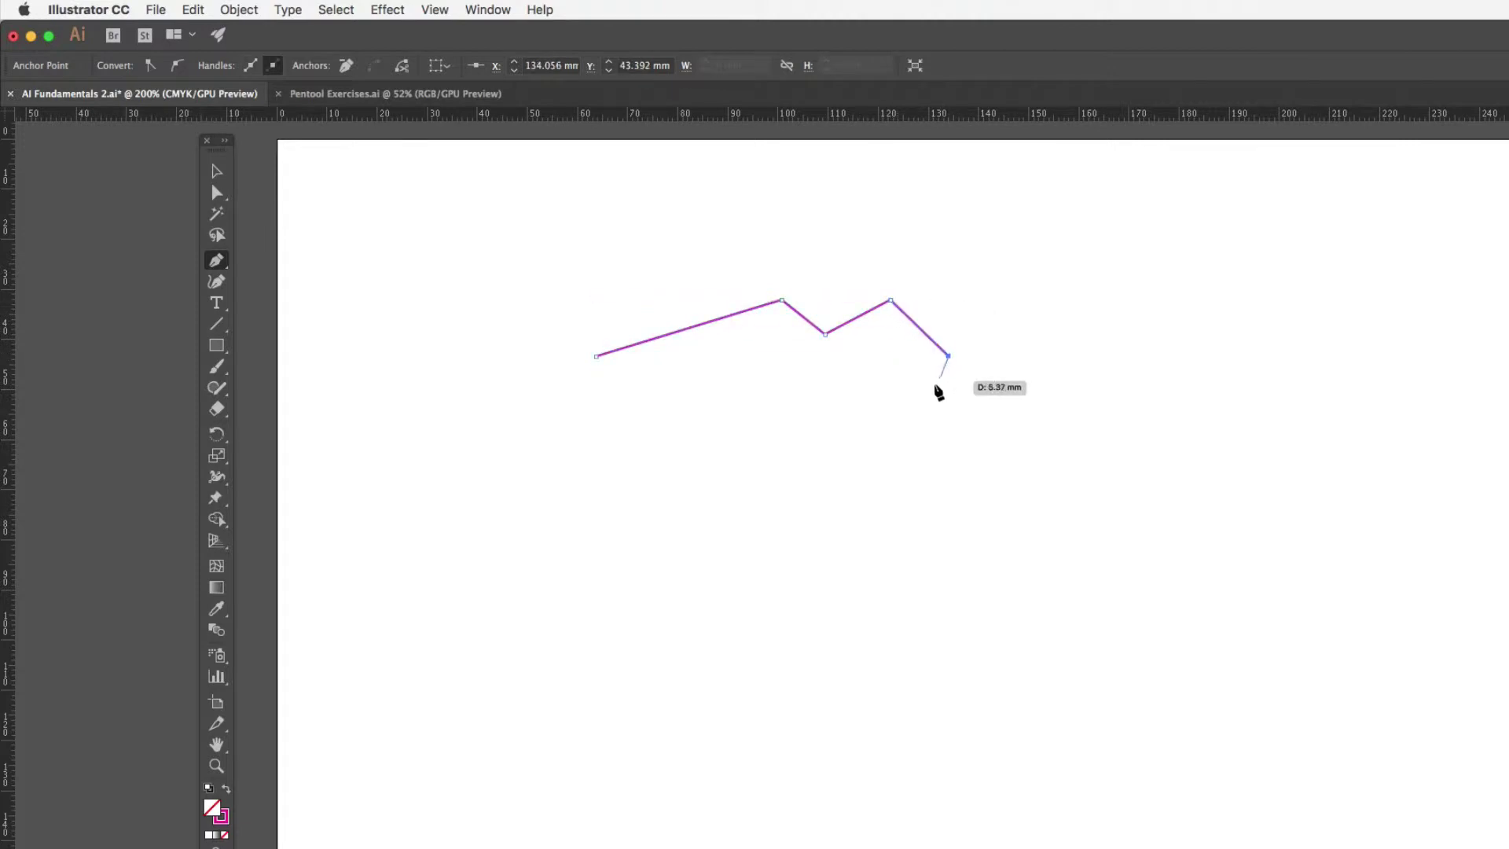
pyautogui.click(906, 435)
pyautogui.click(1038, 442)
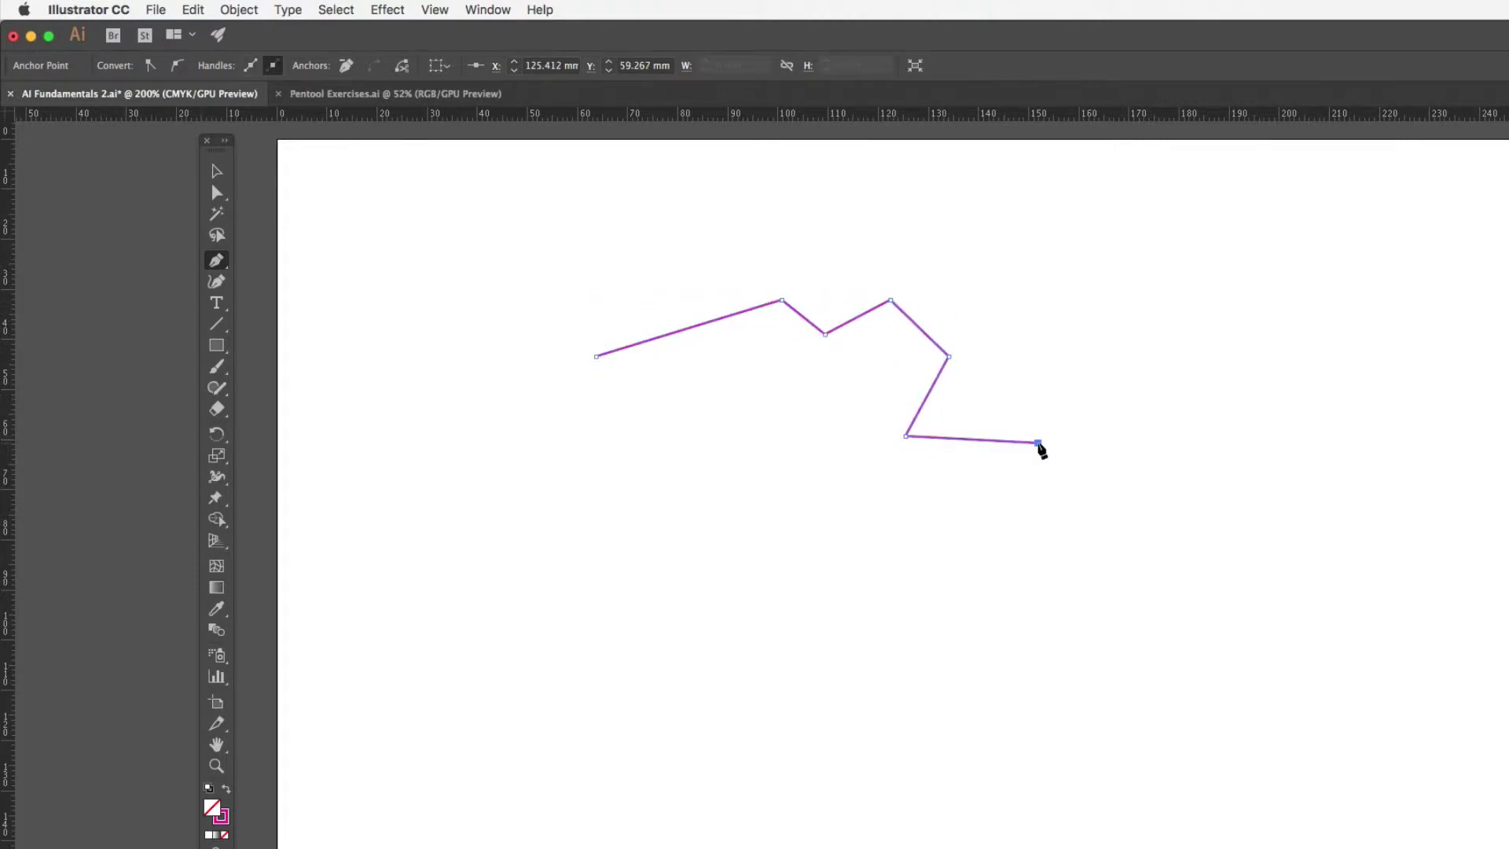
pyautogui.click(1019, 558)
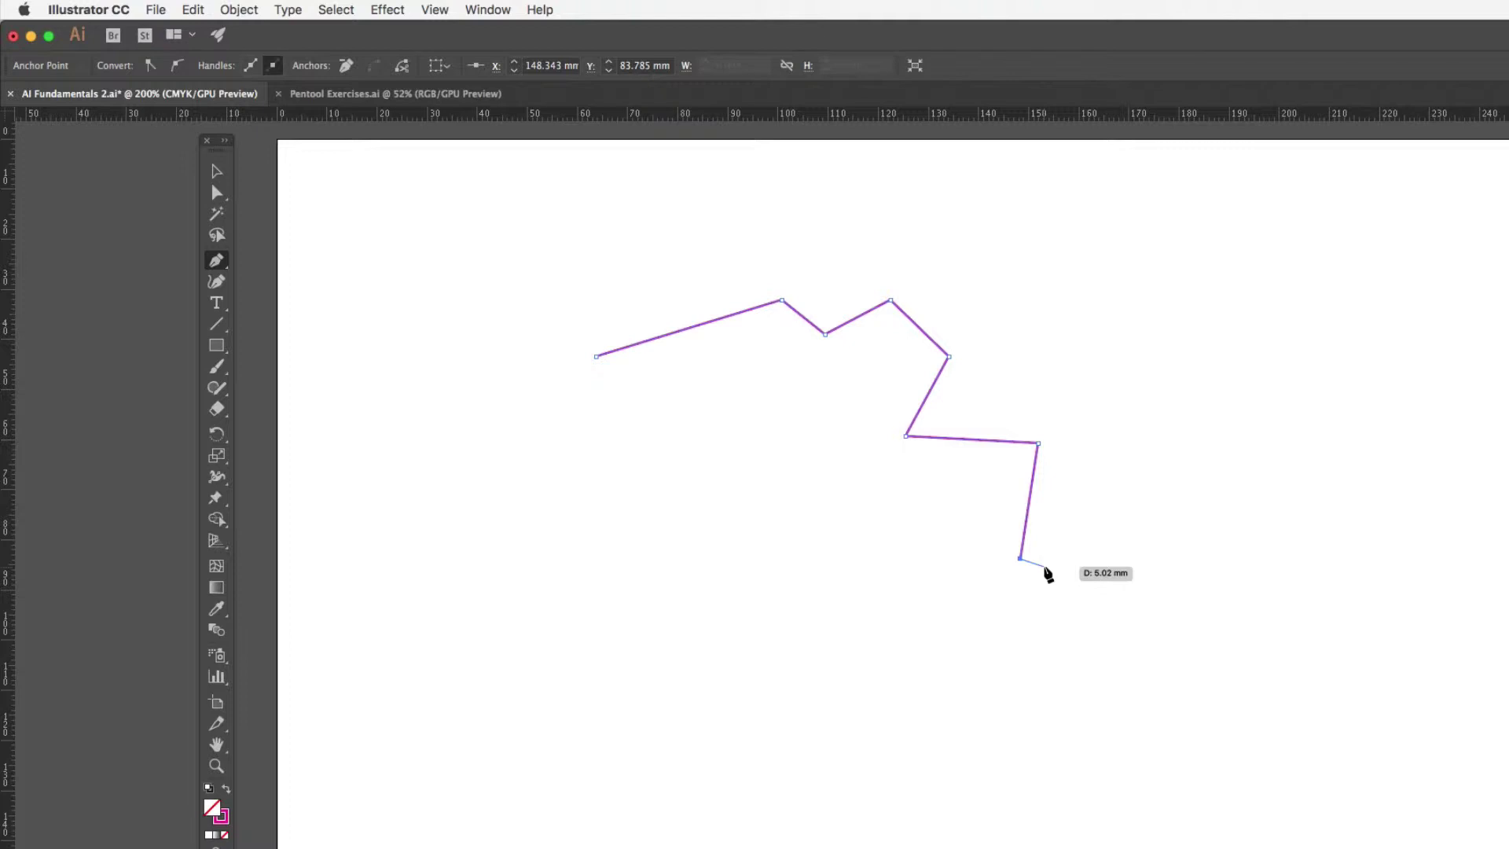
# - Add the lower-right, bottom and left corner points and close the path at the start
pyautogui.click(998, 619)
pyautogui.click(847, 645)
pyautogui.click(638, 662)
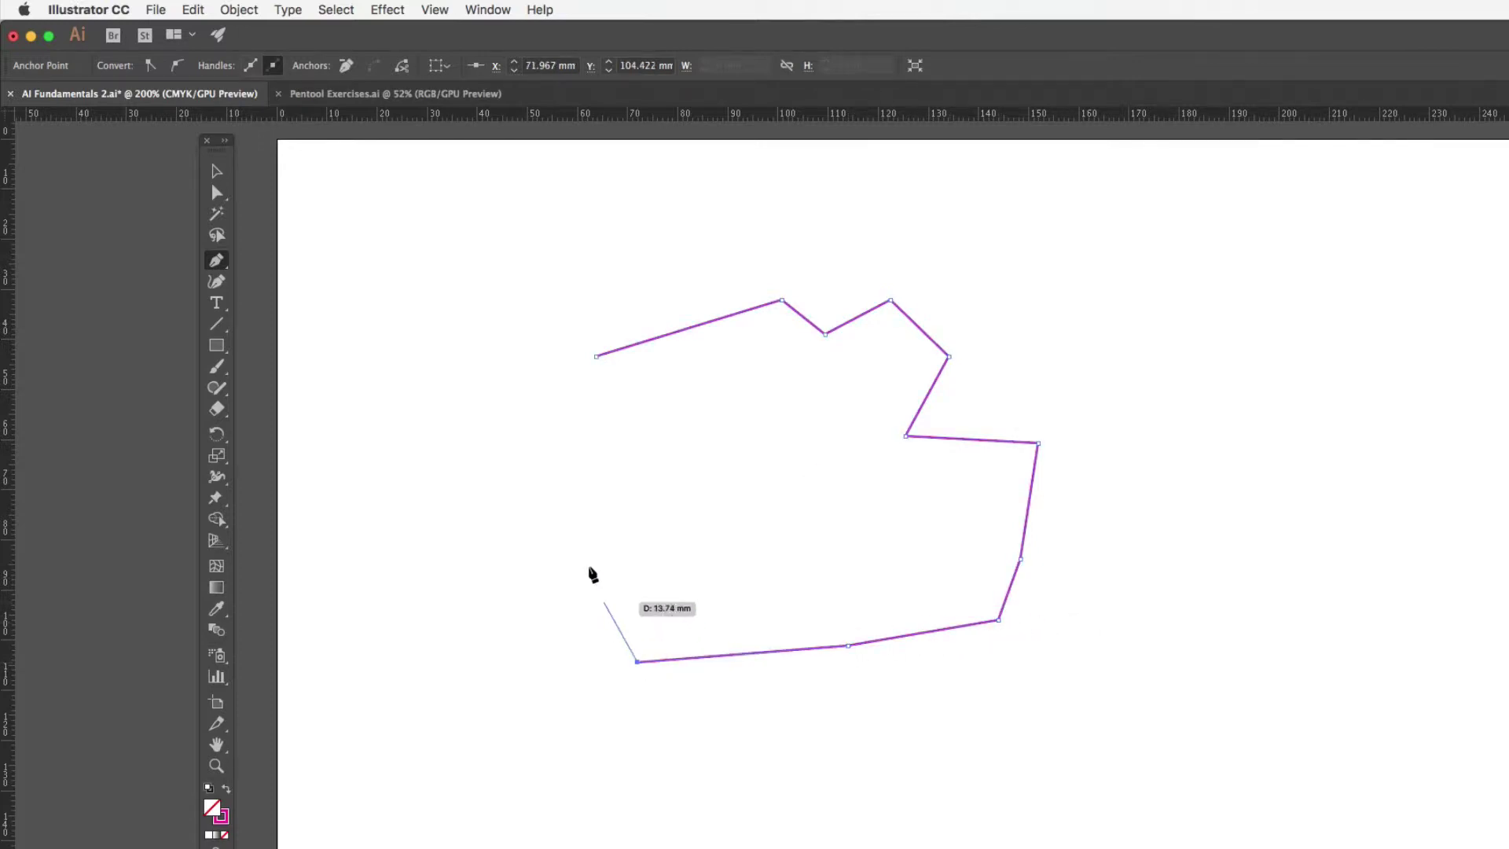
pyautogui.click(559, 438)
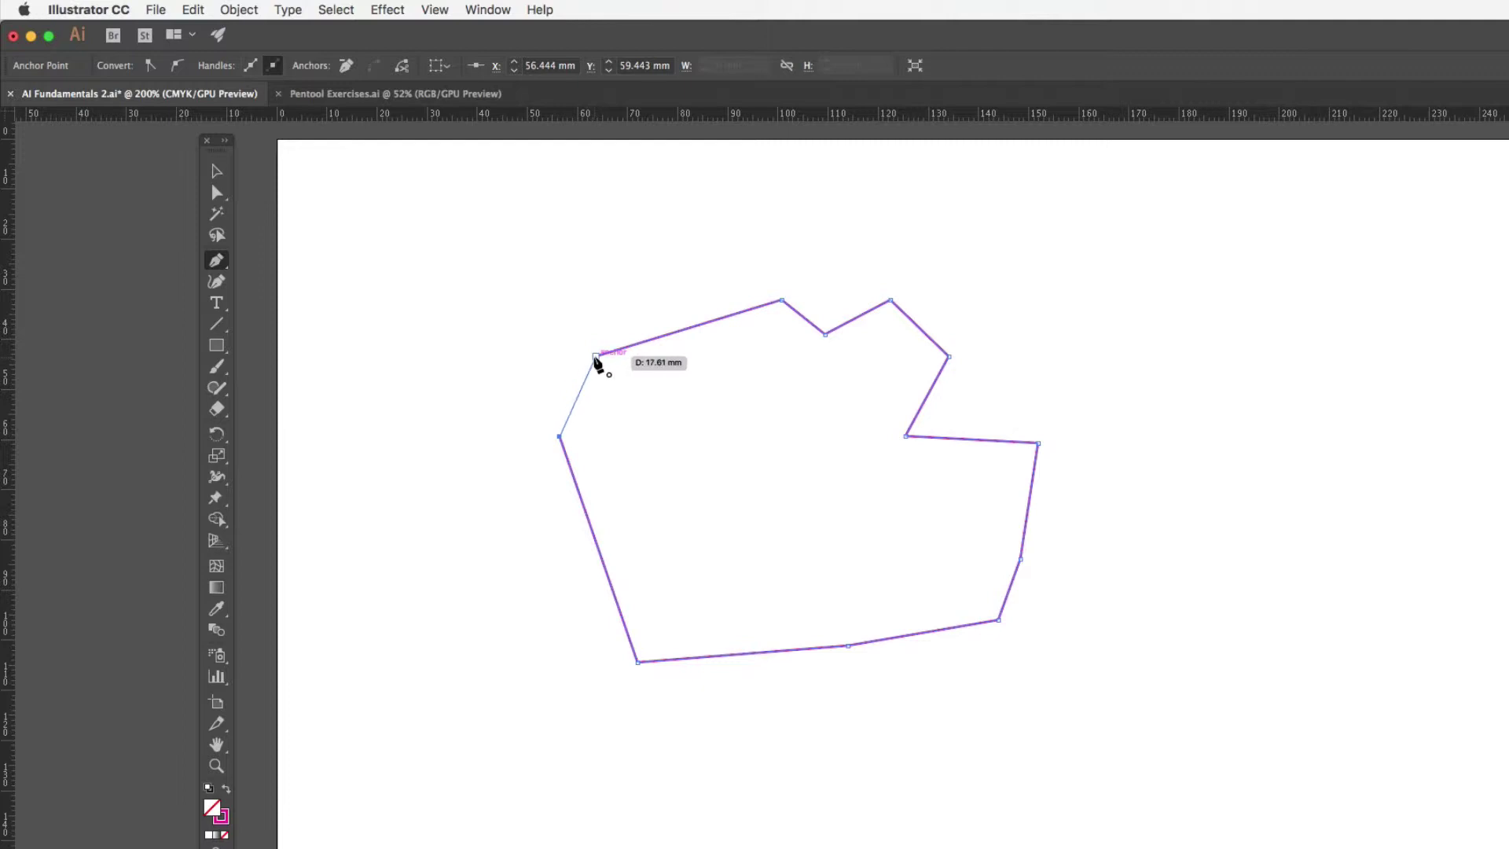
pyautogui.click(595, 356)
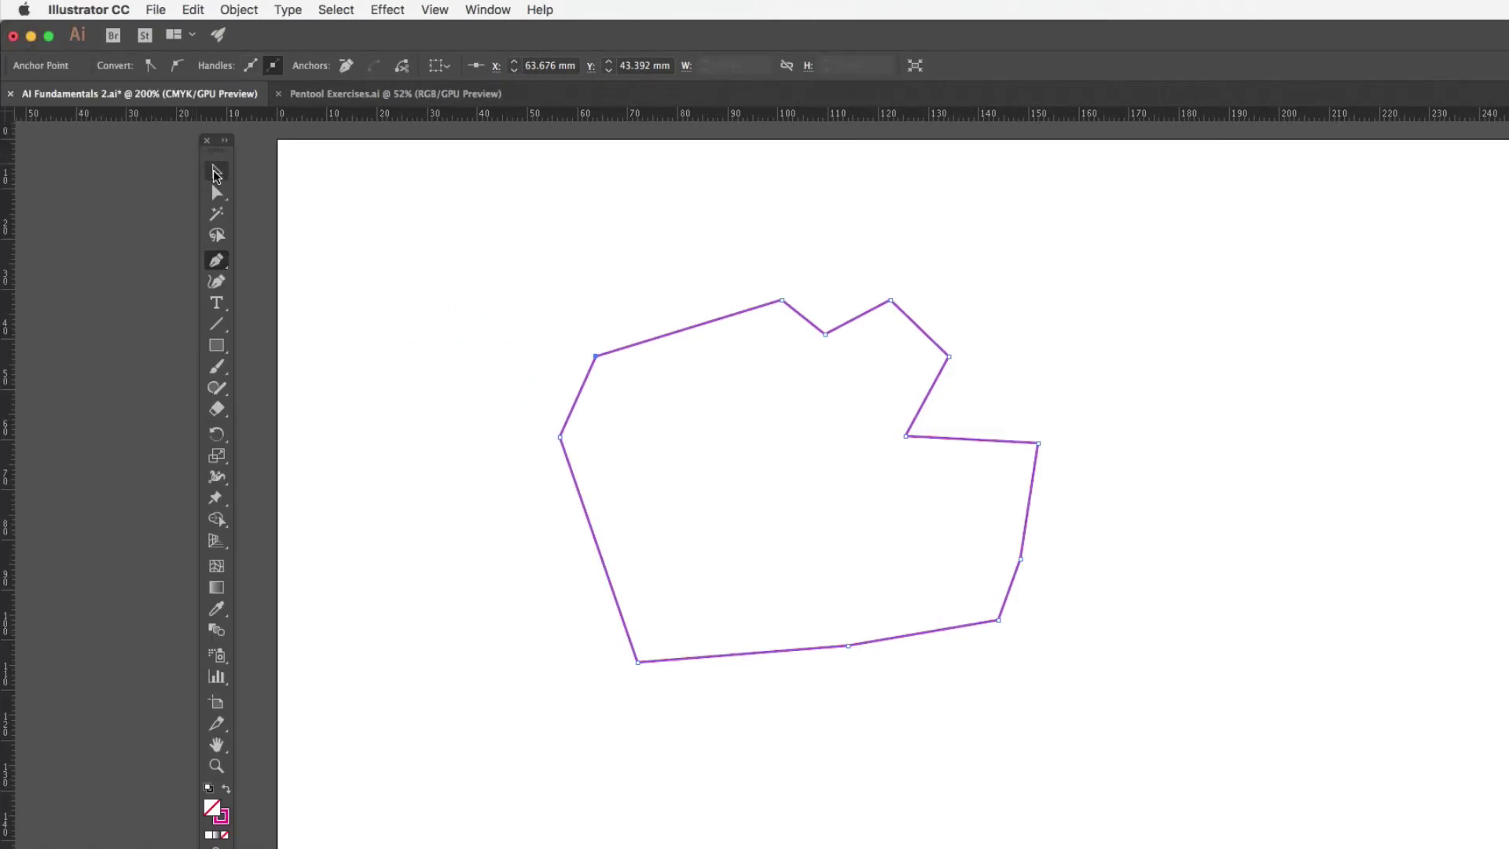
# - Select the closed polygon with the Selection tool and give it a yellow fill
pyautogui.click(215, 172)
pyautogui.click(640, 344)
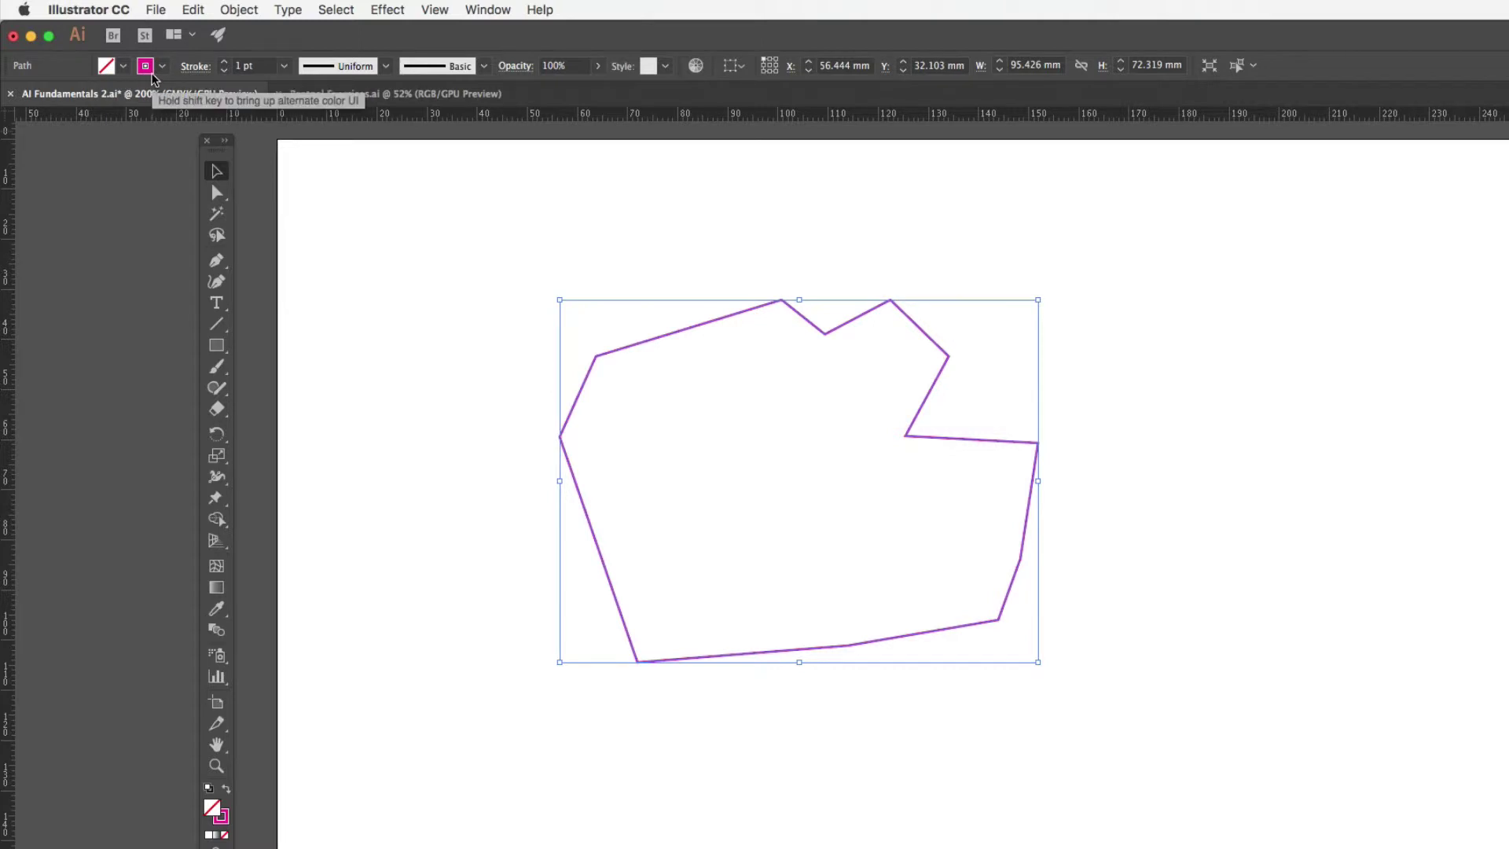
pyautogui.click(123, 67)
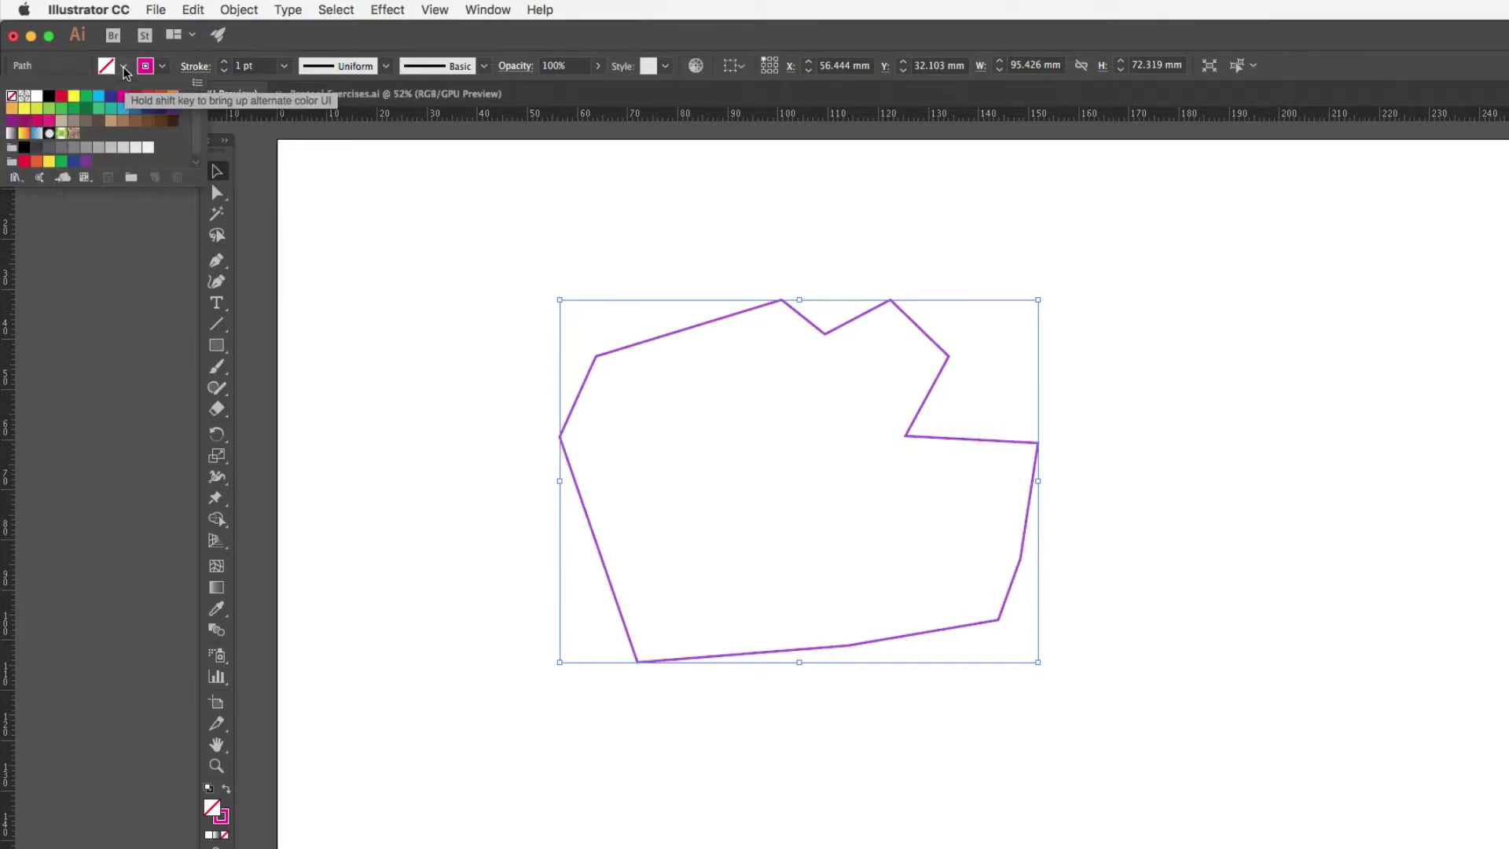
pyautogui.click(74, 95)
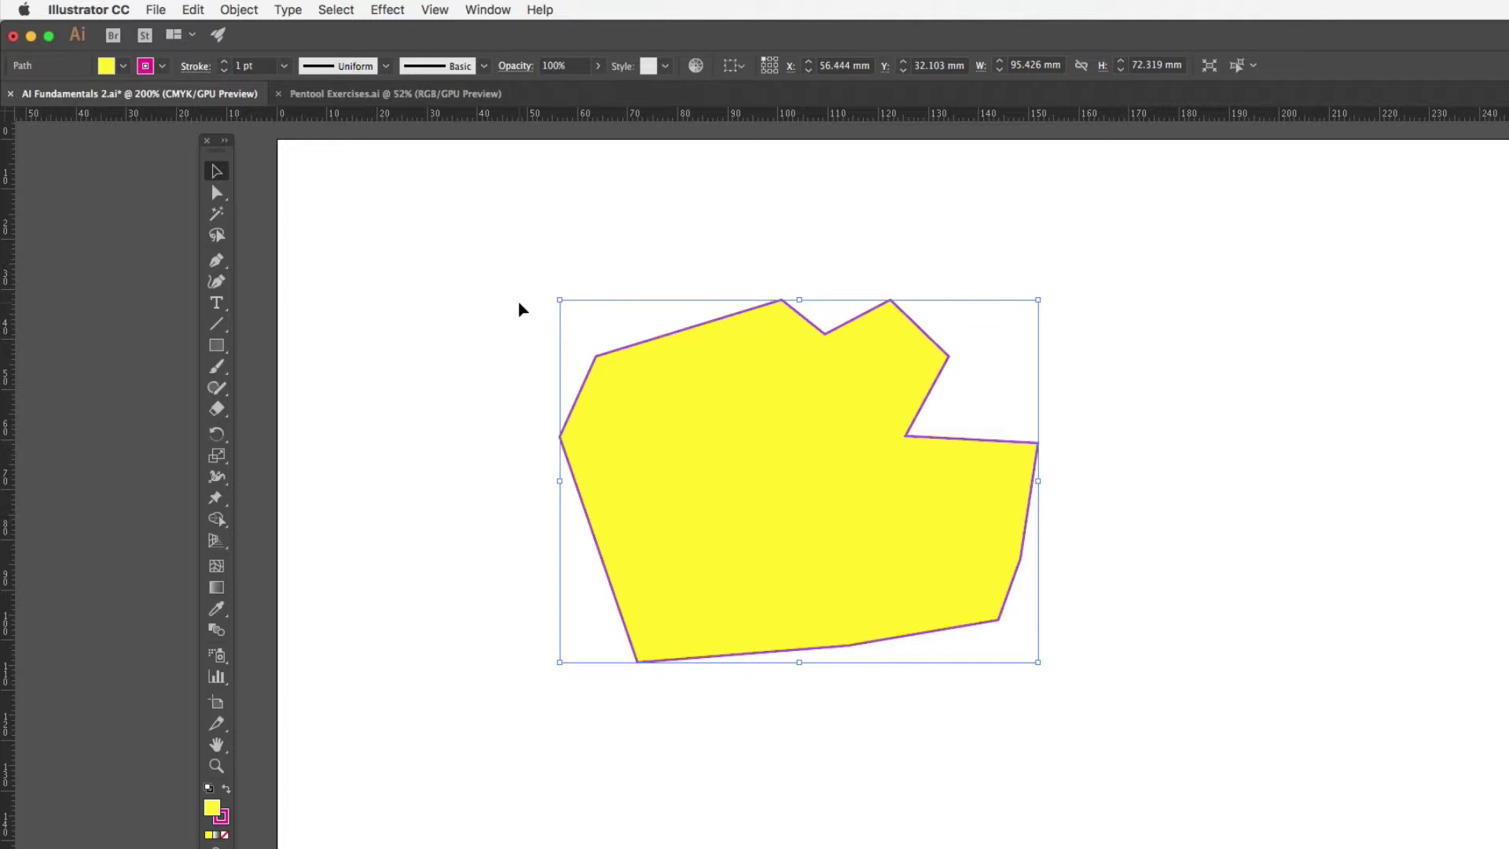
pyautogui.click(218, 262)
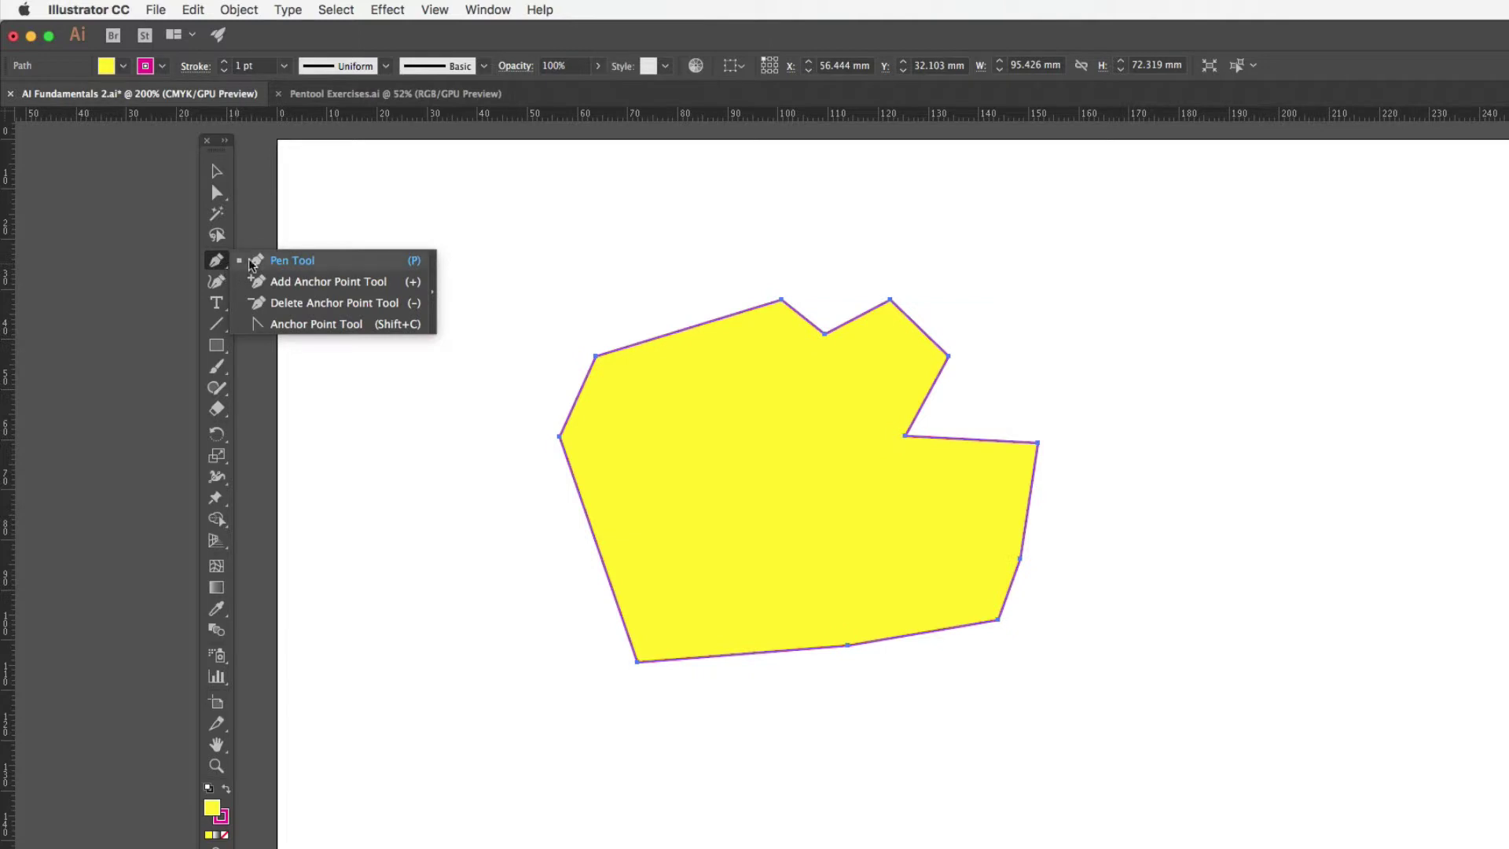
# - Delete the two top notch anchors so the top edge runs straight
pyautogui.click(297, 307)
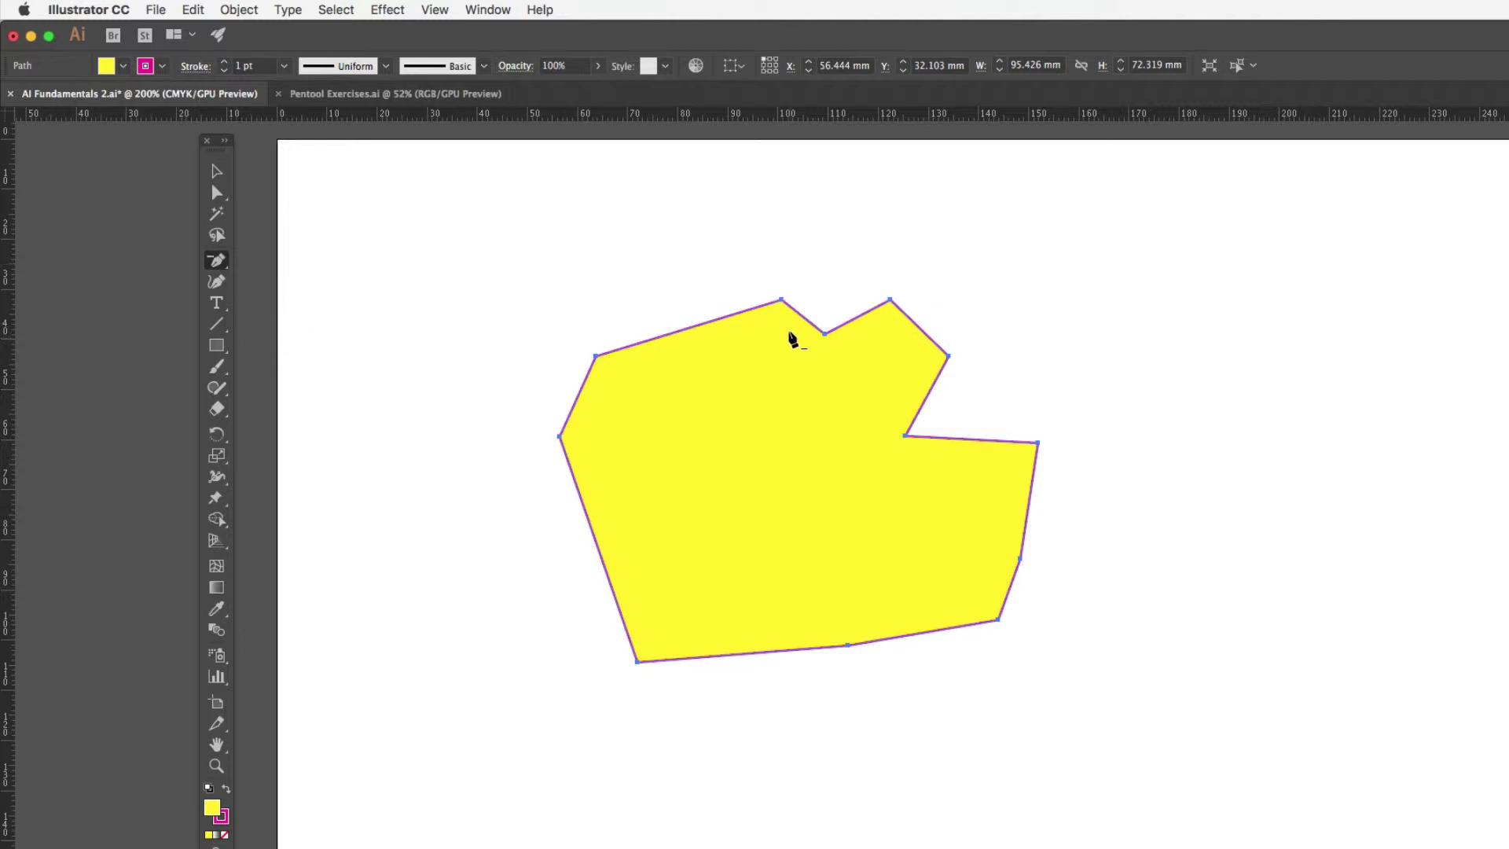
pyautogui.click(781, 300)
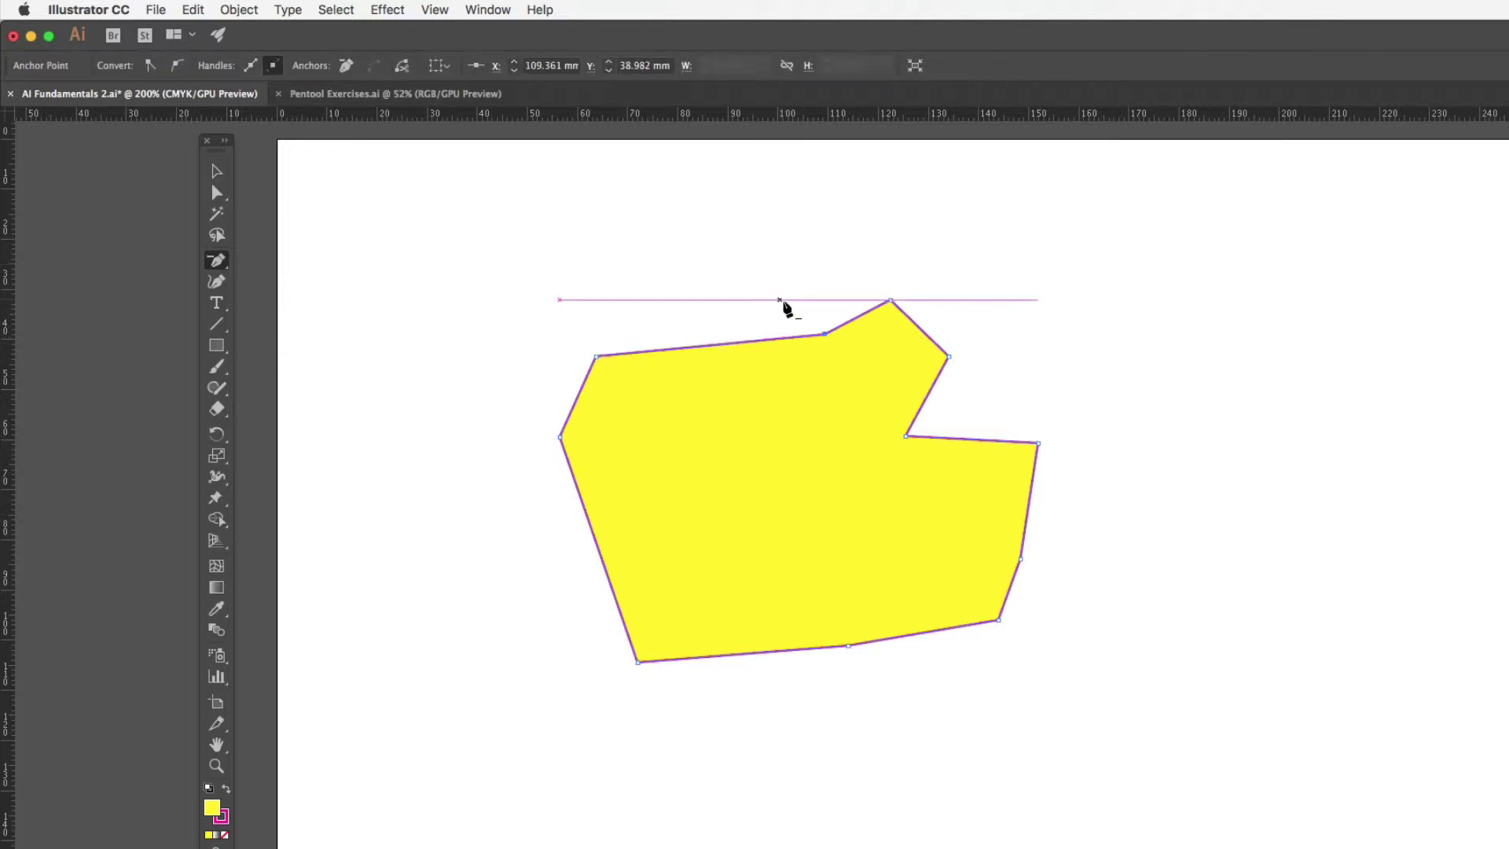
pyautogui.click(825, 336)
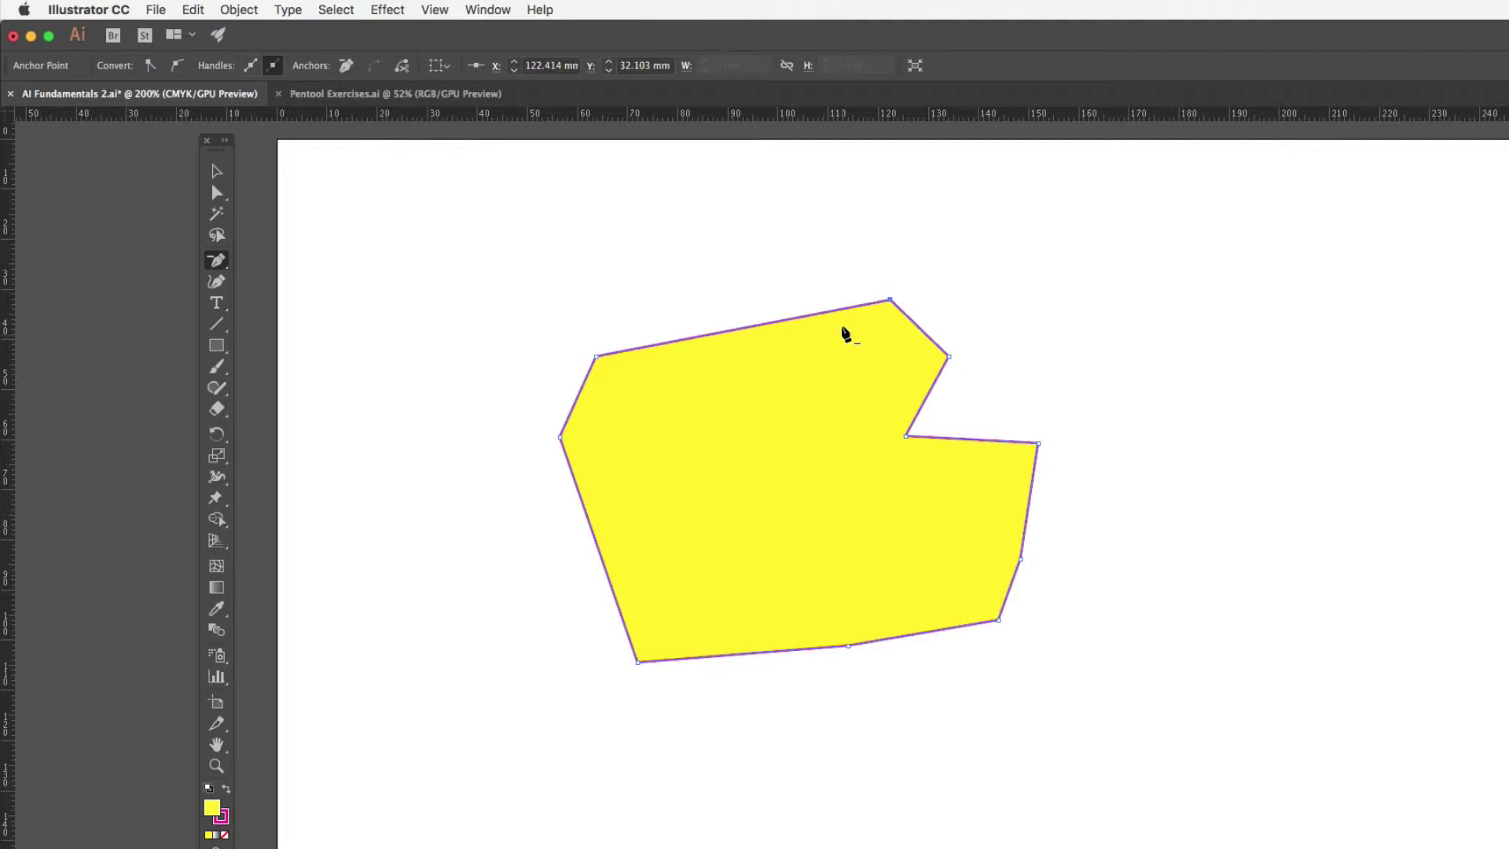
# - Add anchor points on the left edge and along the bottom edge, dismissing the off-path warning
pyautogui.click(217, 260)
pyautogui.click(288, 284)
pyautogui.click(596, 544)
pyautogui.click(748, 653)
pyautogui.click(856, 718)
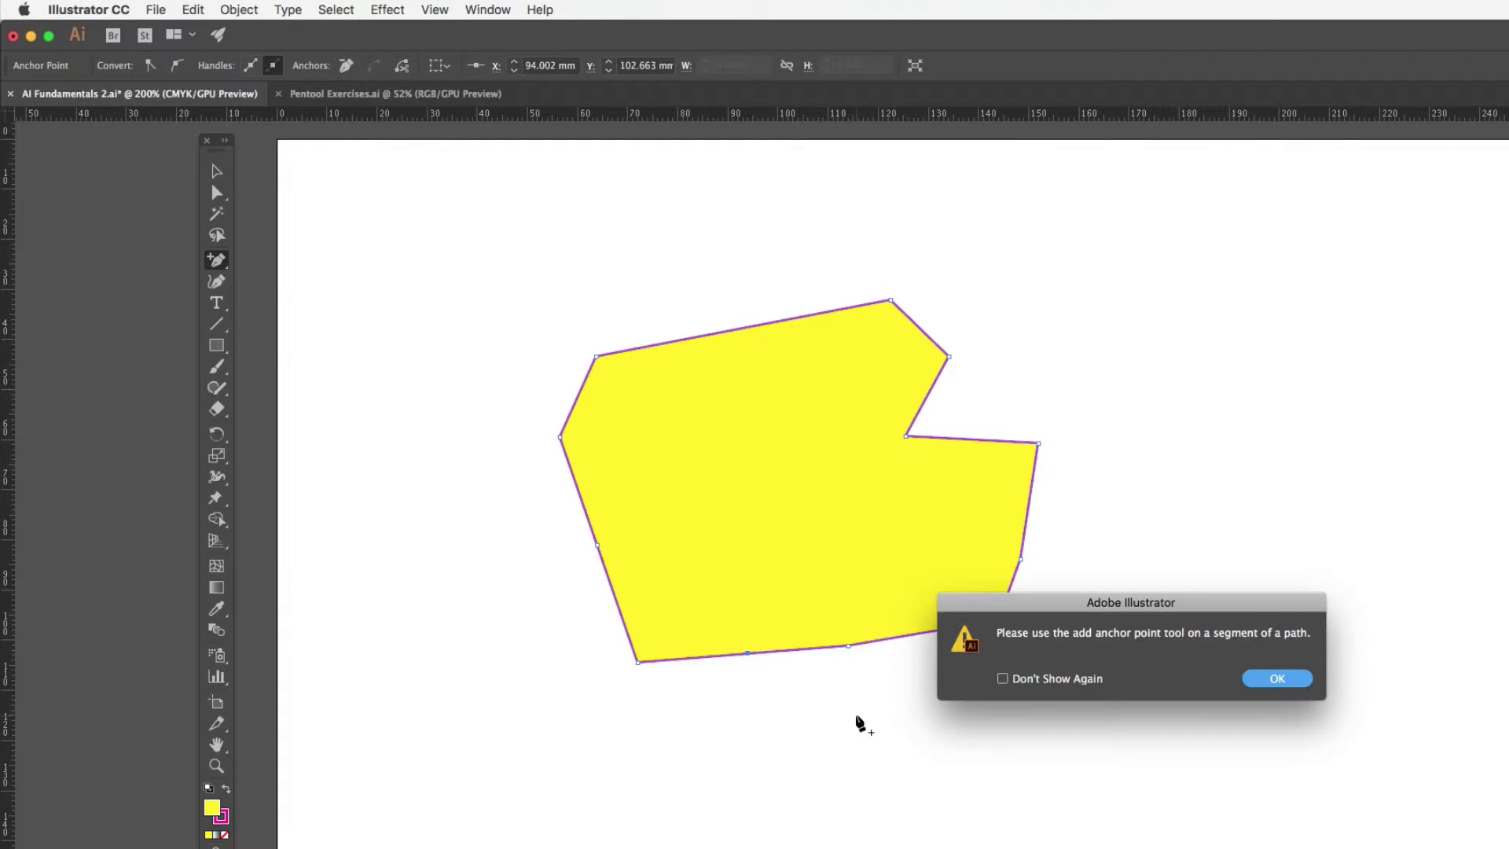
pyautogui.click(1277, 678)
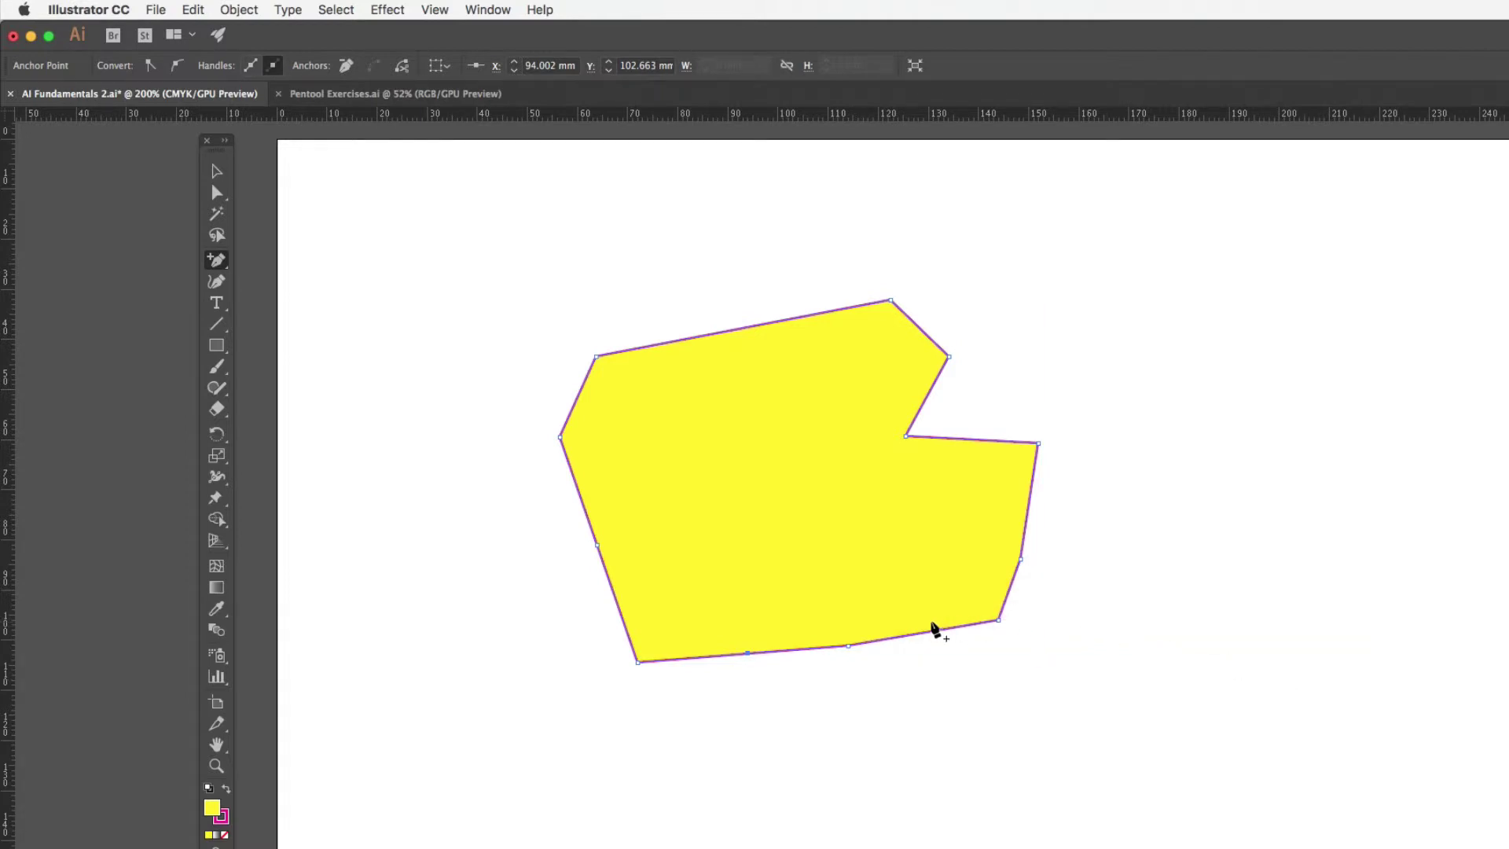
pyautogui.click(928, 633)
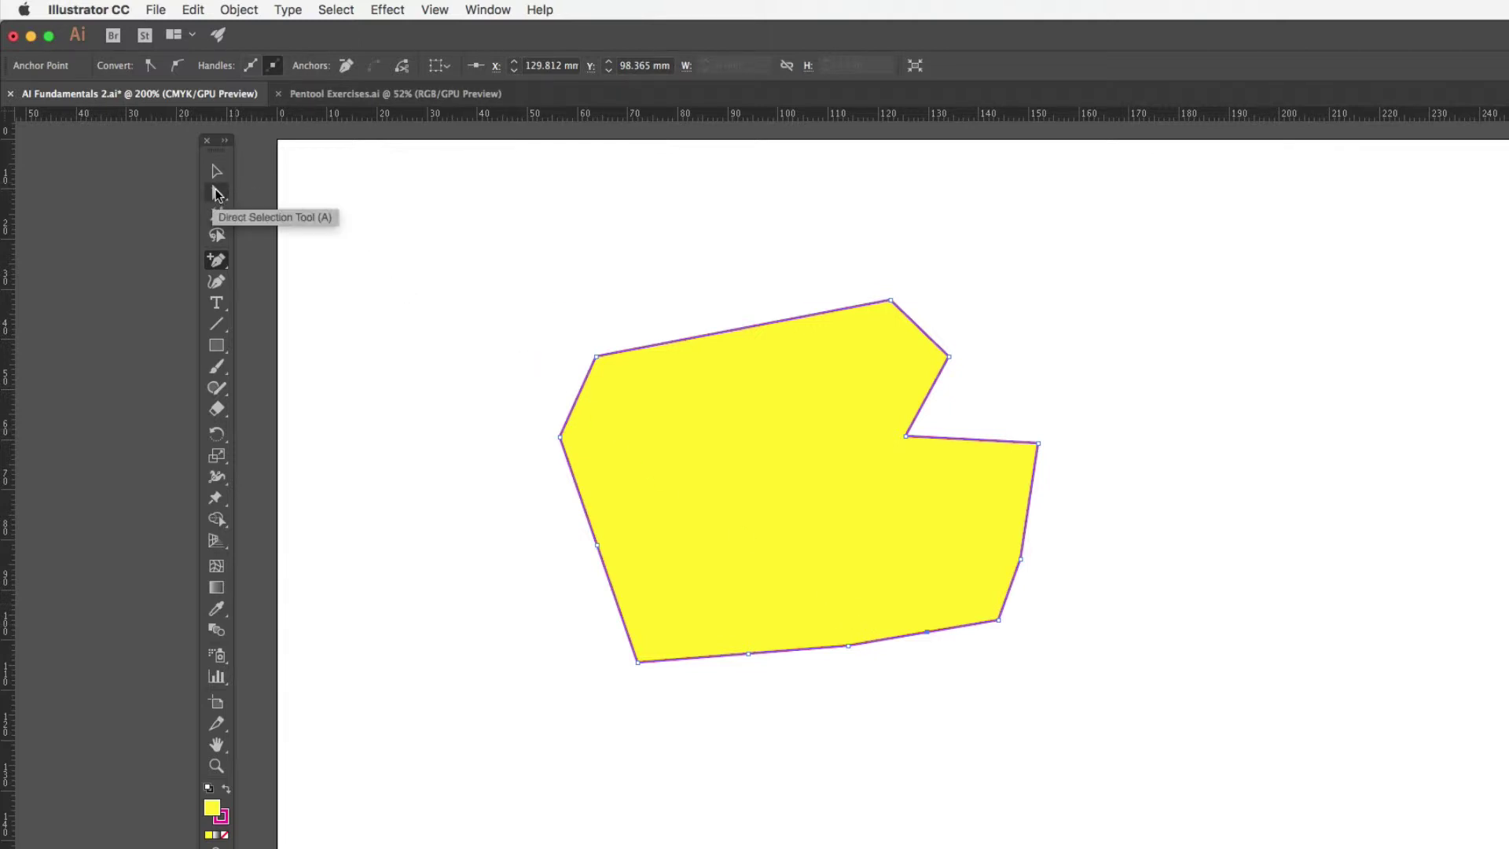
# - Drag the left, bottom and lower-right anchors to reshape the outline with a notch and spike
pyautogui.click(218, 194)
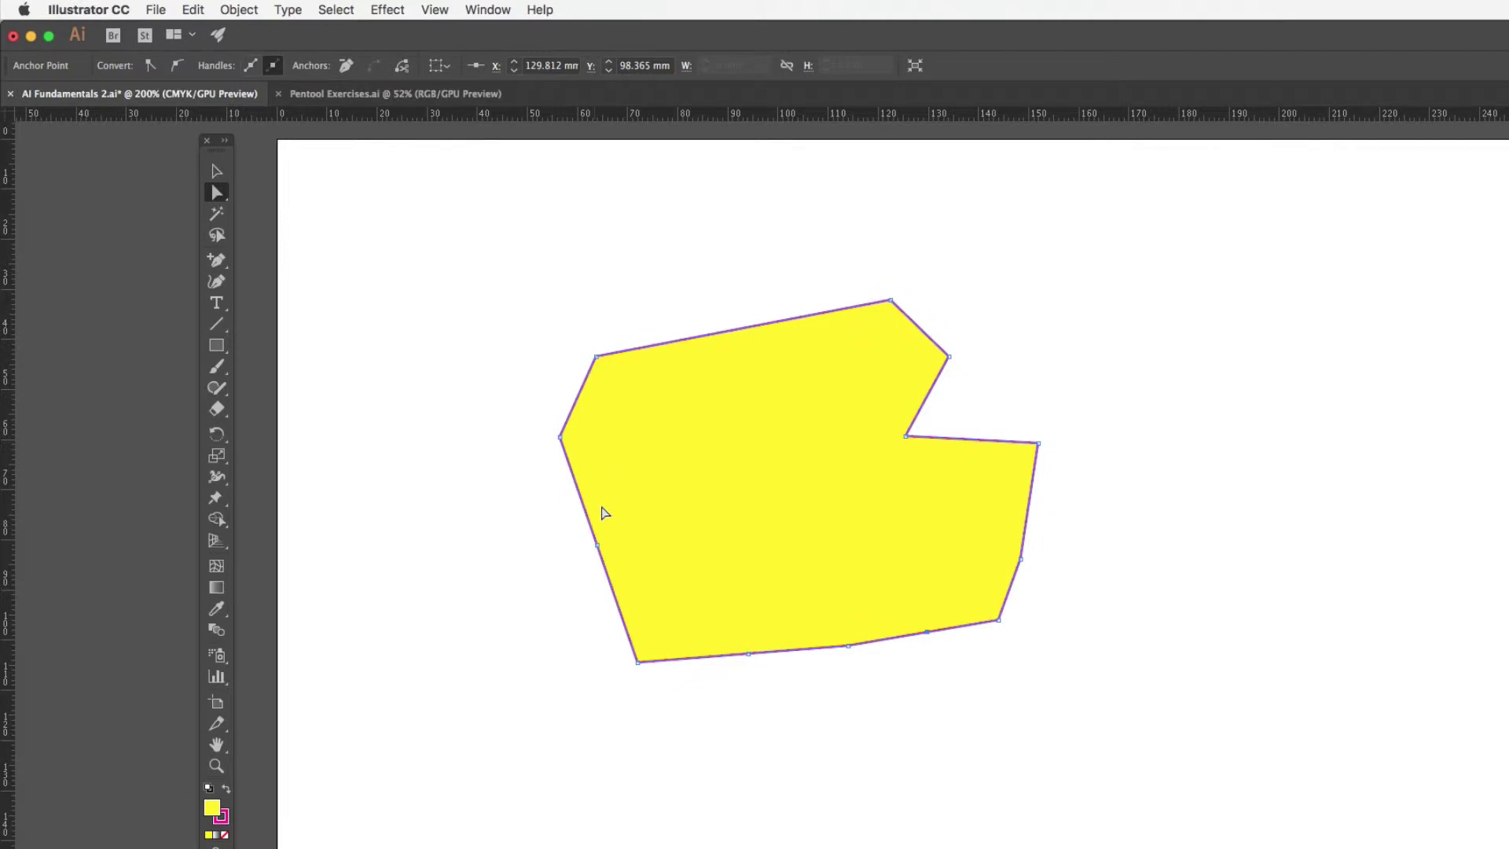
pyautogui.moveTo(599, 552); pyautogui.dragTo(515, 569)
pyautogui.moveTo(747, 654); pyautogui.dragTo(739, 585)
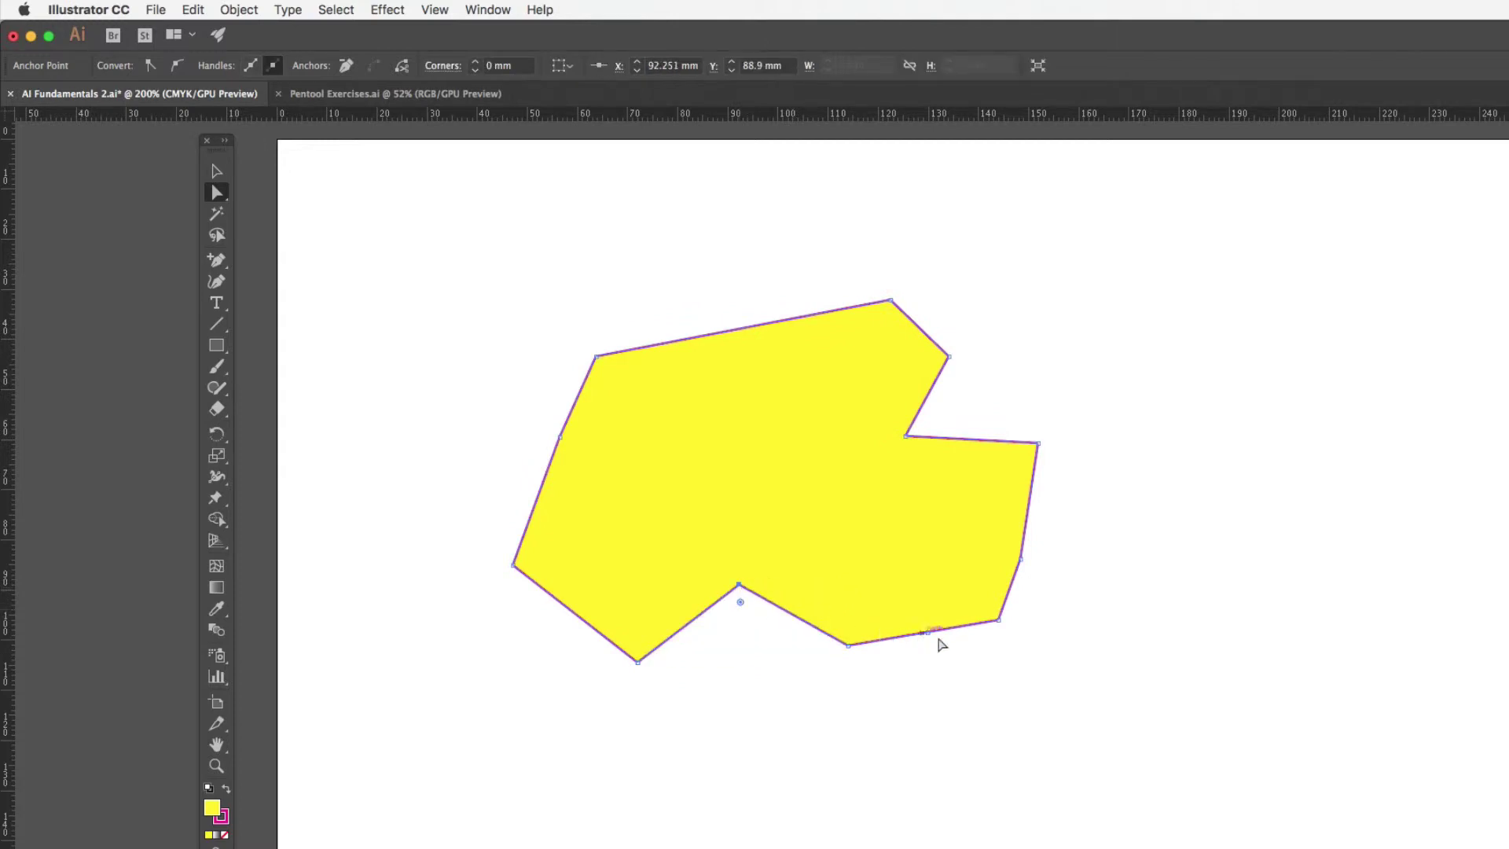
pyautogui.moveTo(928, 632); pyautogui.dragTo(933, 740)
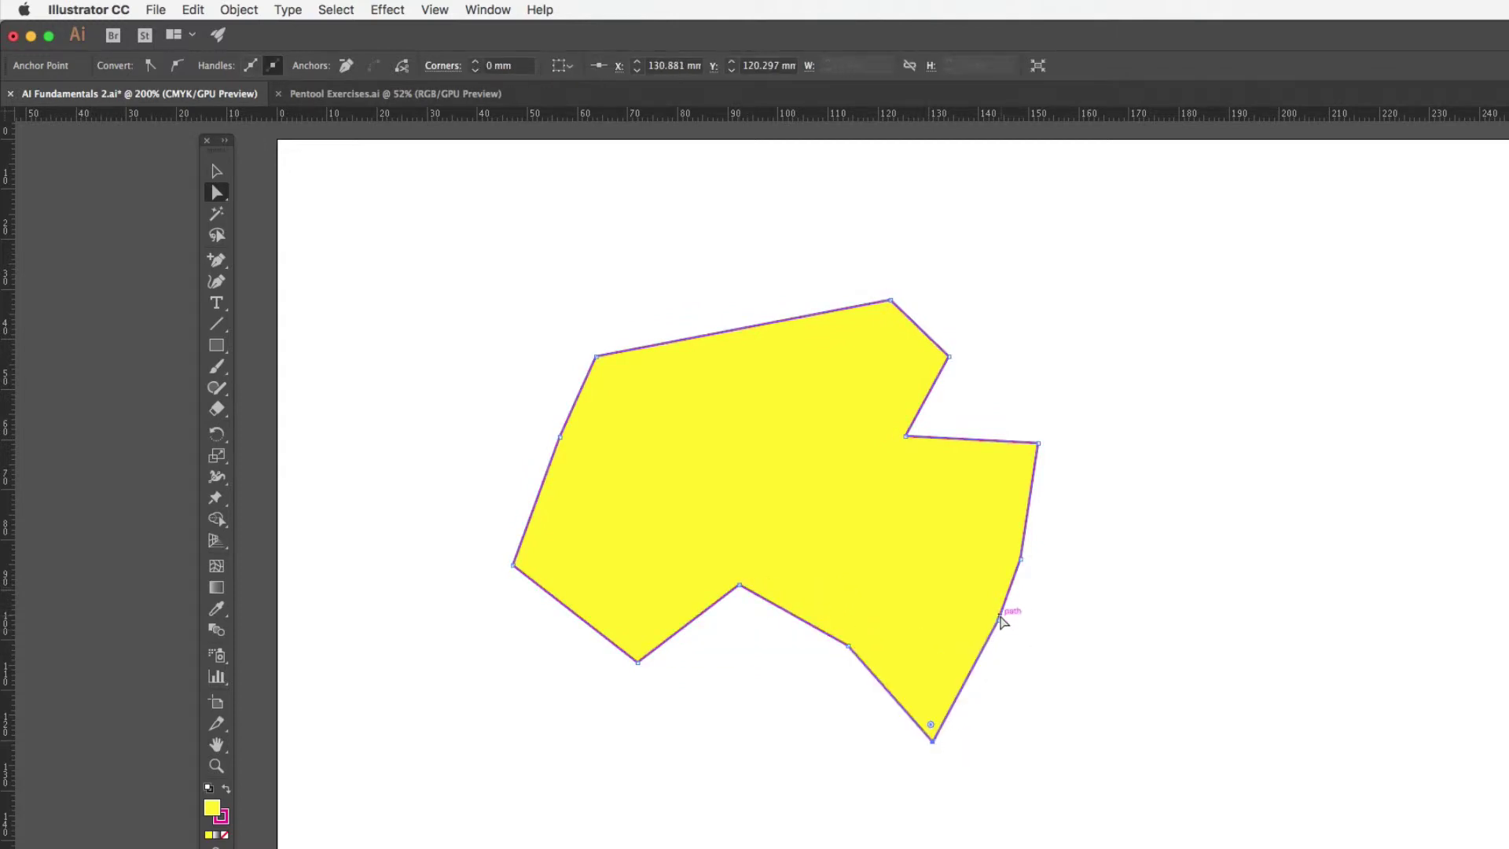
pyautogui.click(996, 622)
pyautogui.moveTo(997, 622); pyautogui.dragTo(1069, 645)
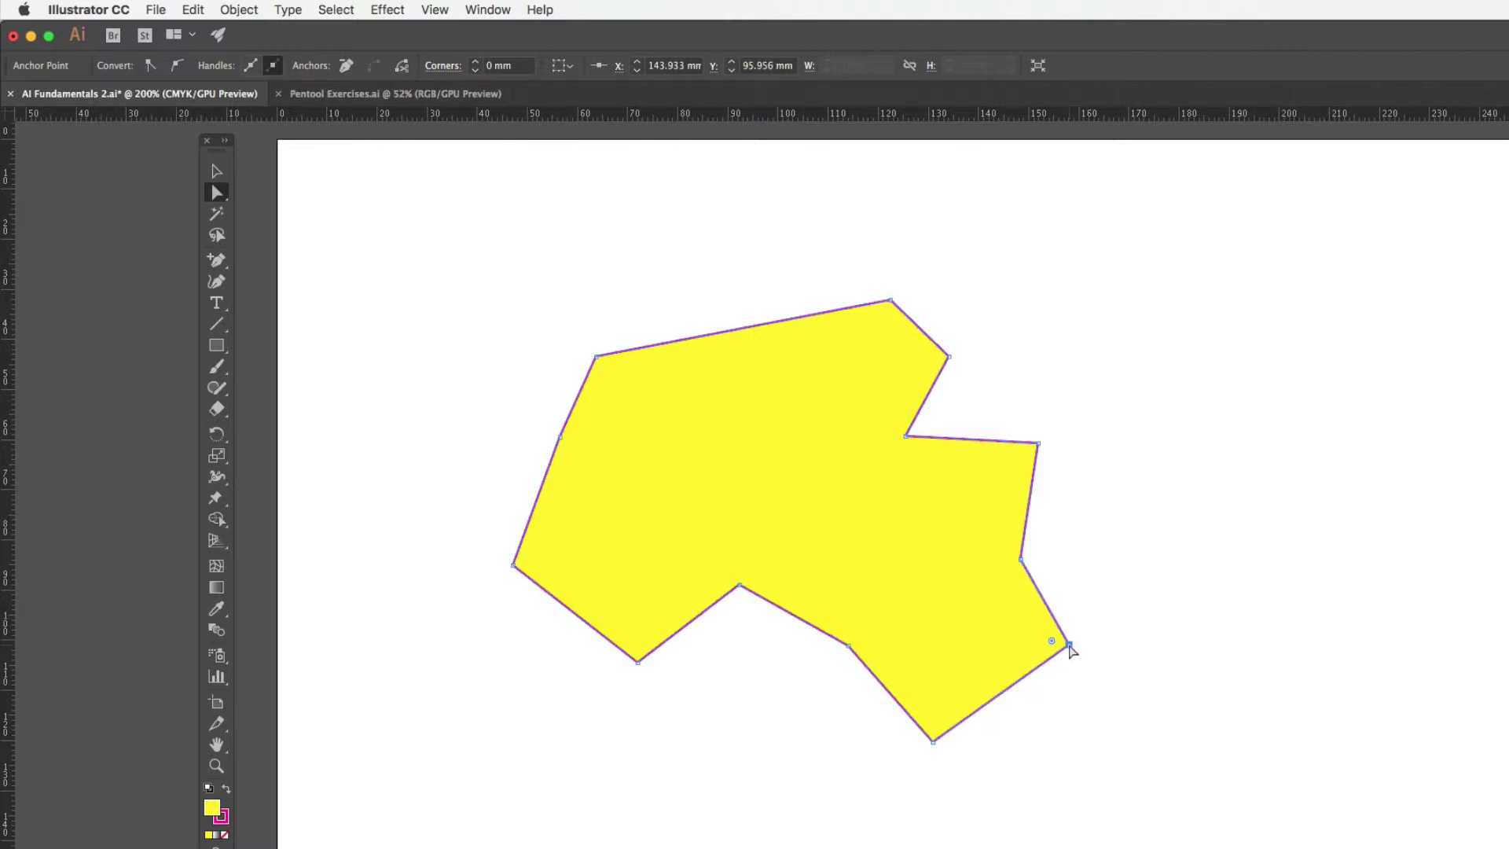
# - Round off the bottom tip corner, then undo it to restore the sharp point
pyautogui.click(934, 742)
pyautogui.moveTo(935, 730); pyautogui.dragTo(944, 697)
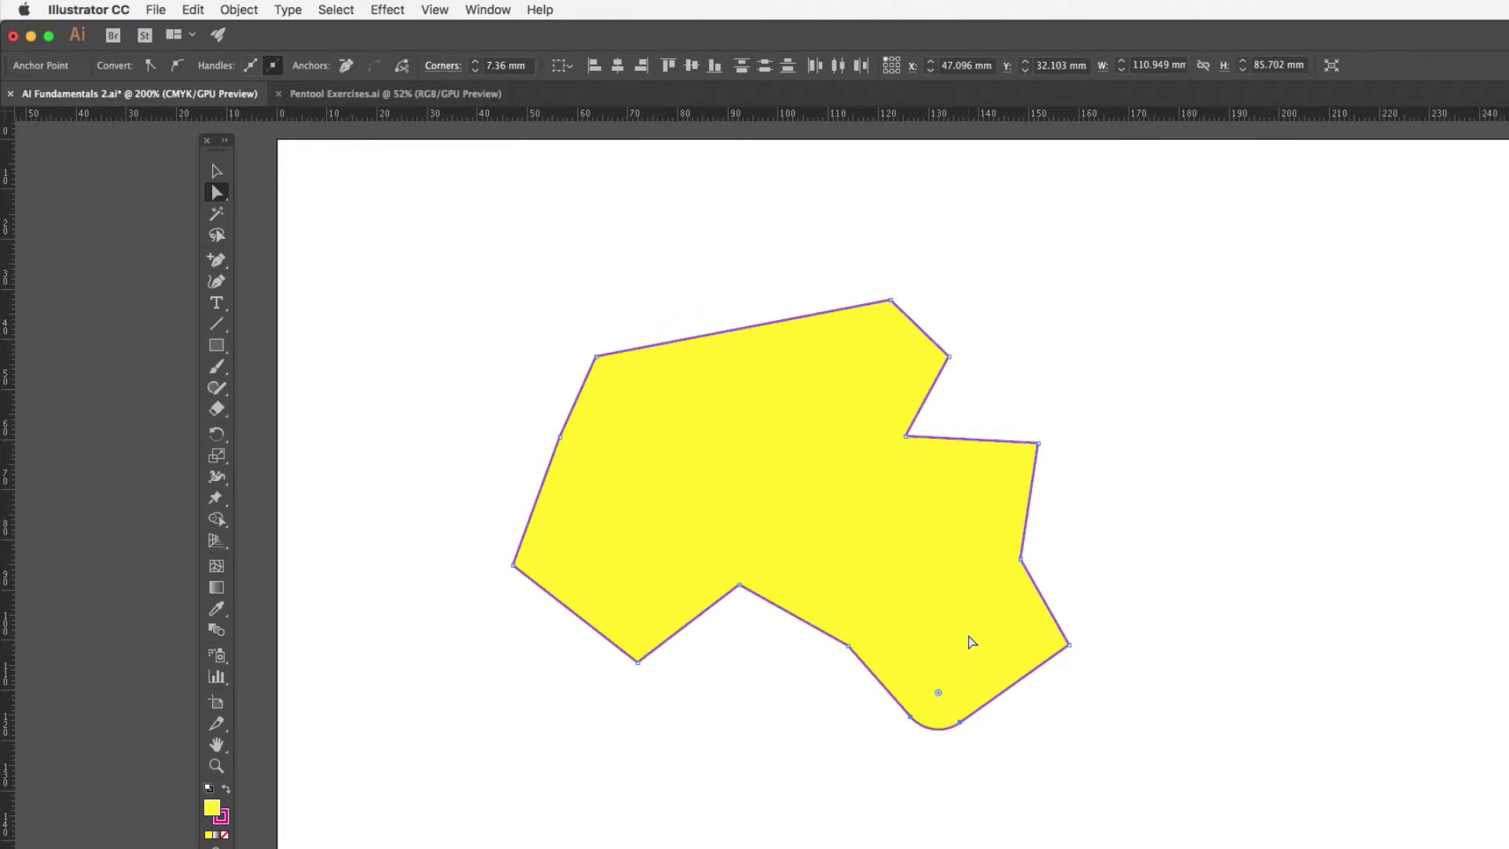
pyautogui.press('super+z')
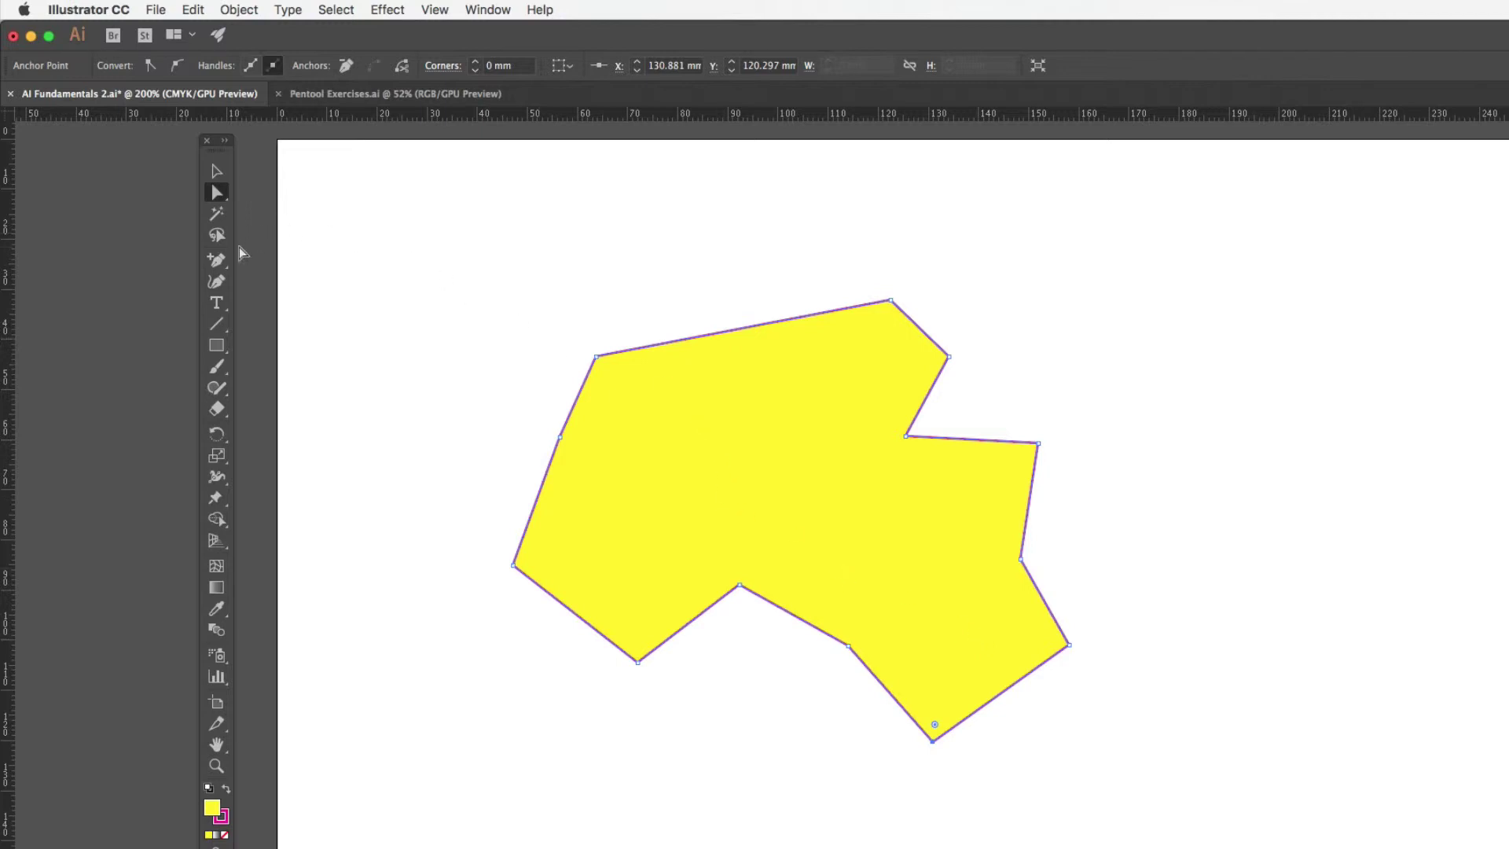
pyautogui.click(217, 261)
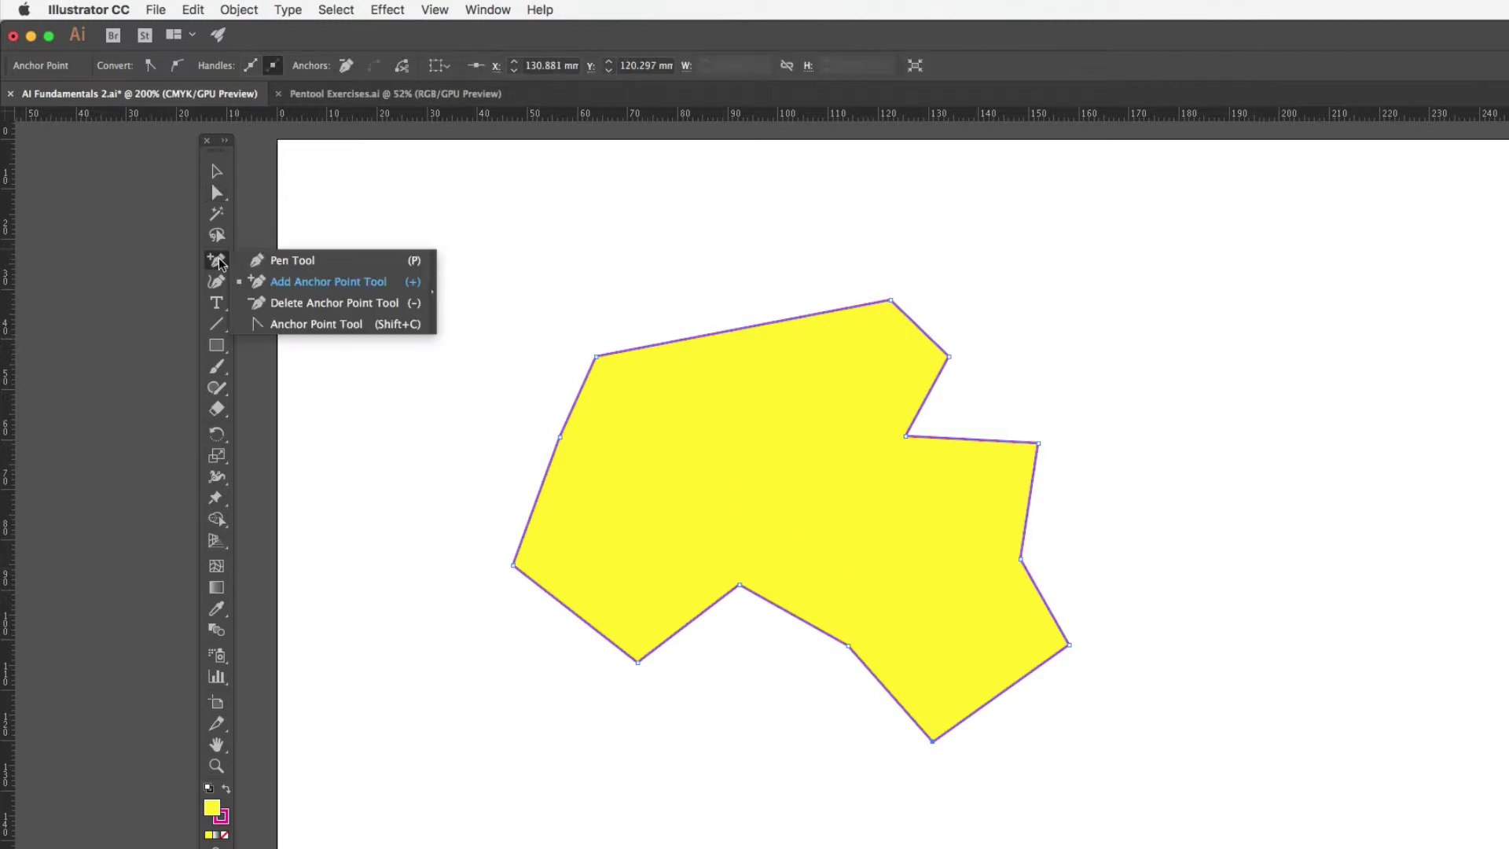
# - Convert the right, bottom-right and bottom corner anchors into smooth curves and adjust their handles
pyautogui.click(315, 324)
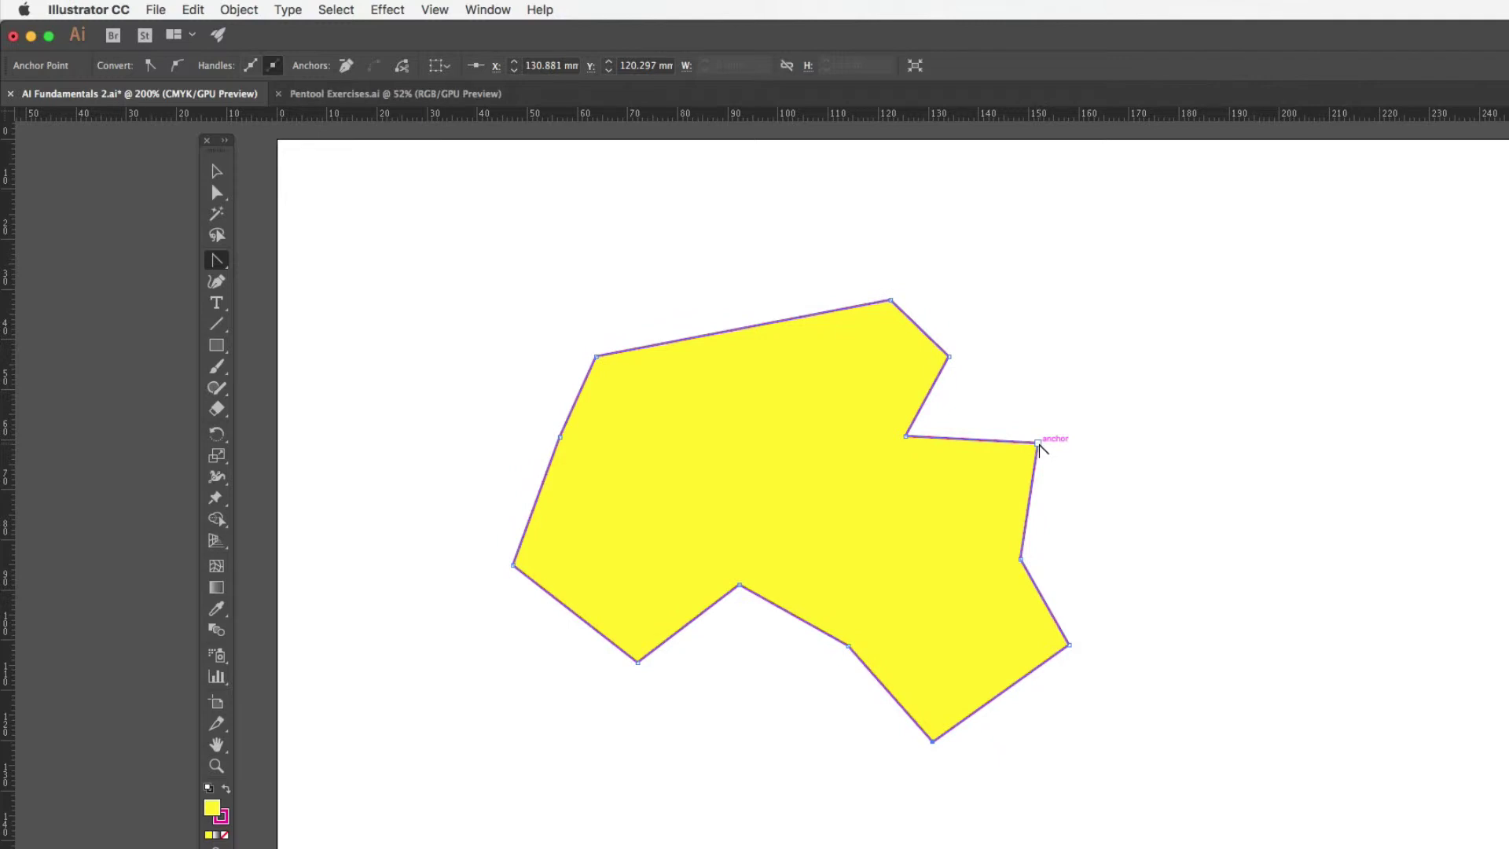
pyautogui.moveTo(1038, 444); pyautogui.dragTo(1060, 487)
pyautogui.moveTo(1069, 644); pyautogui.dragTo(1060, 700)
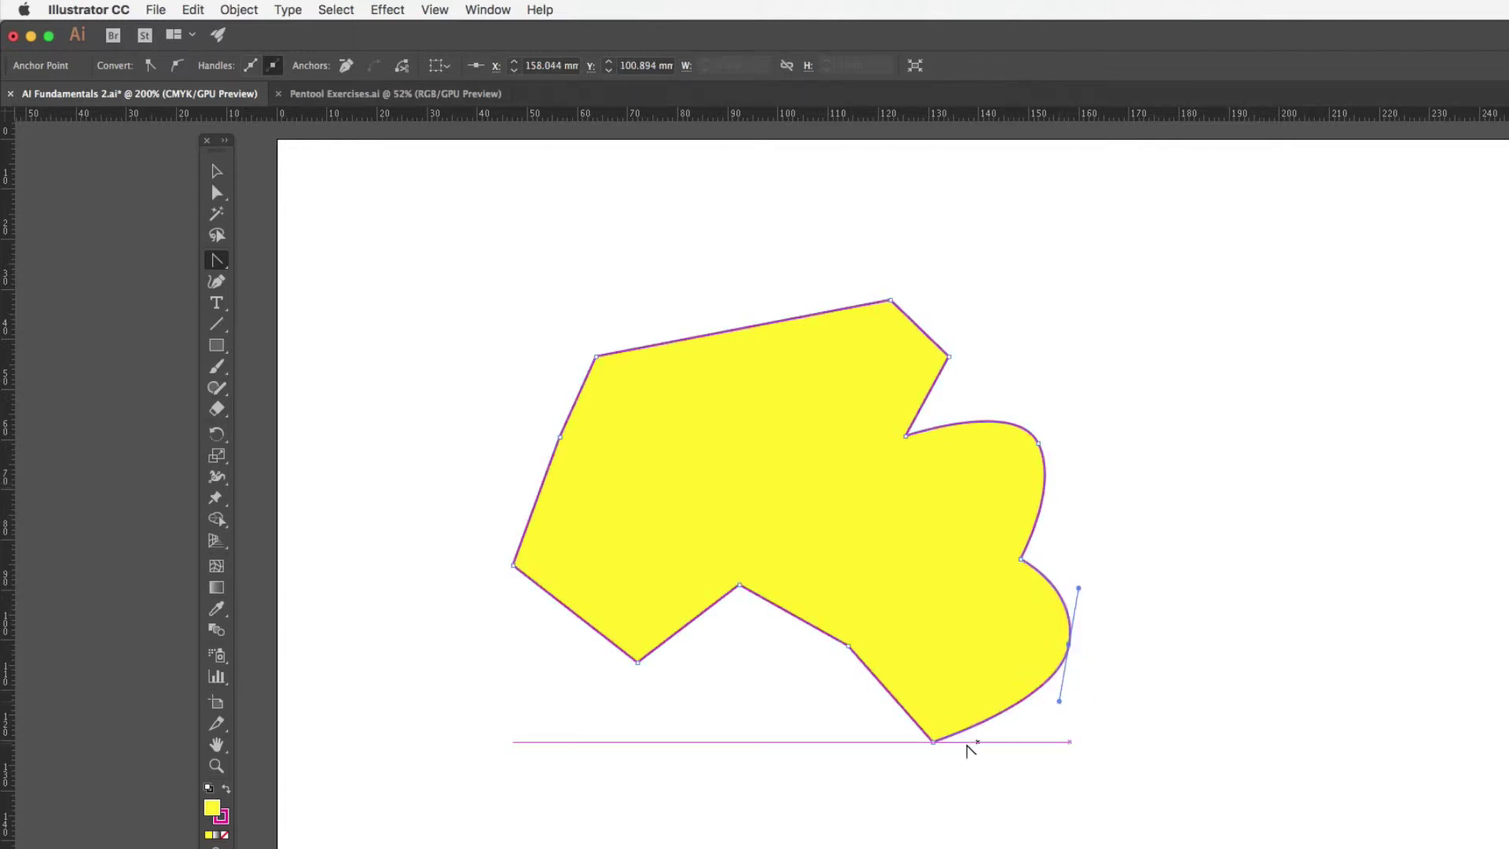
pyautogui.moveTo(931, 742); pyautogui.dragTo(873, 743)
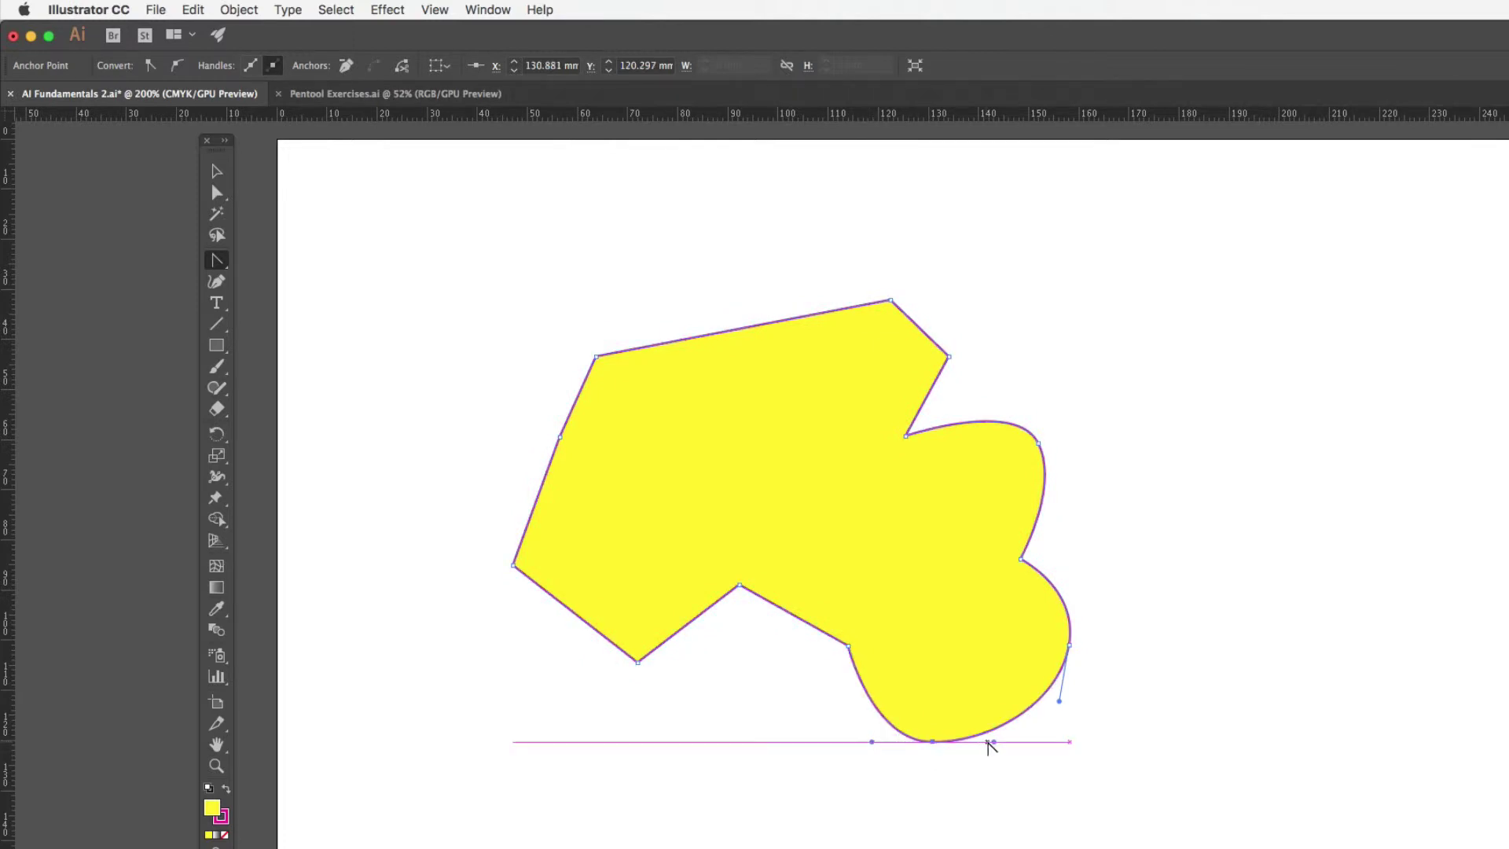
pyautogui.moveTo(994, 742); pyautogui.dragTo(993, 786)
pyautogui.moveTo(1059, 700); pyautogui.dragTo(1026, 745)
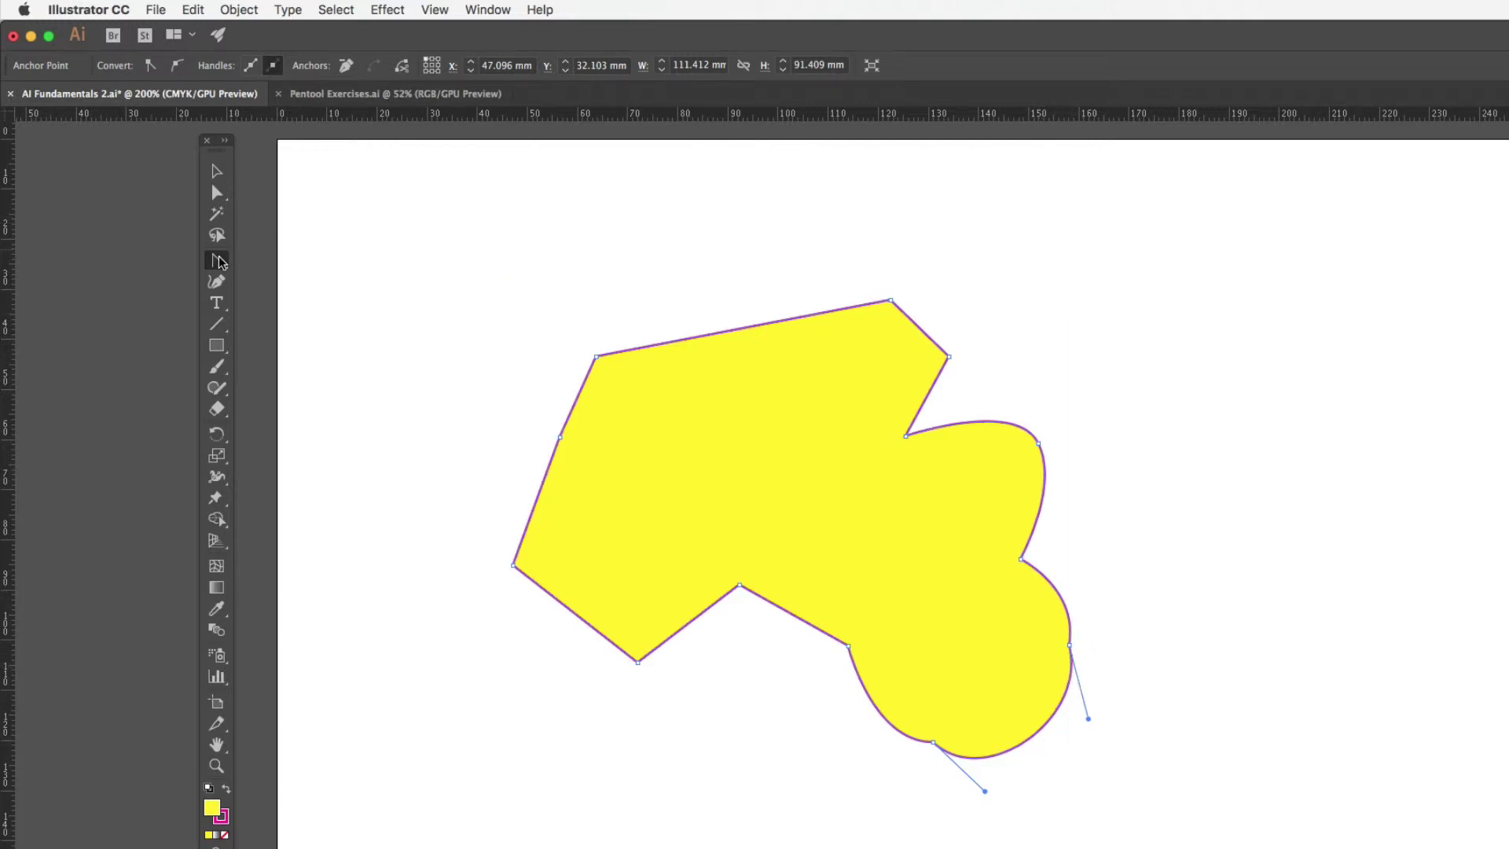
pyautogui.moveTo(217, 260); pyautogui.dragTo(321, 332)
# - Drag the top-left anchor up and left, then set the shape's fill to None
pyautogui.click(218, 193)
pyautogui.click(596, 357)
pyautogui.moveTo(596, 357); pyautogui.dragTo(582, 330)
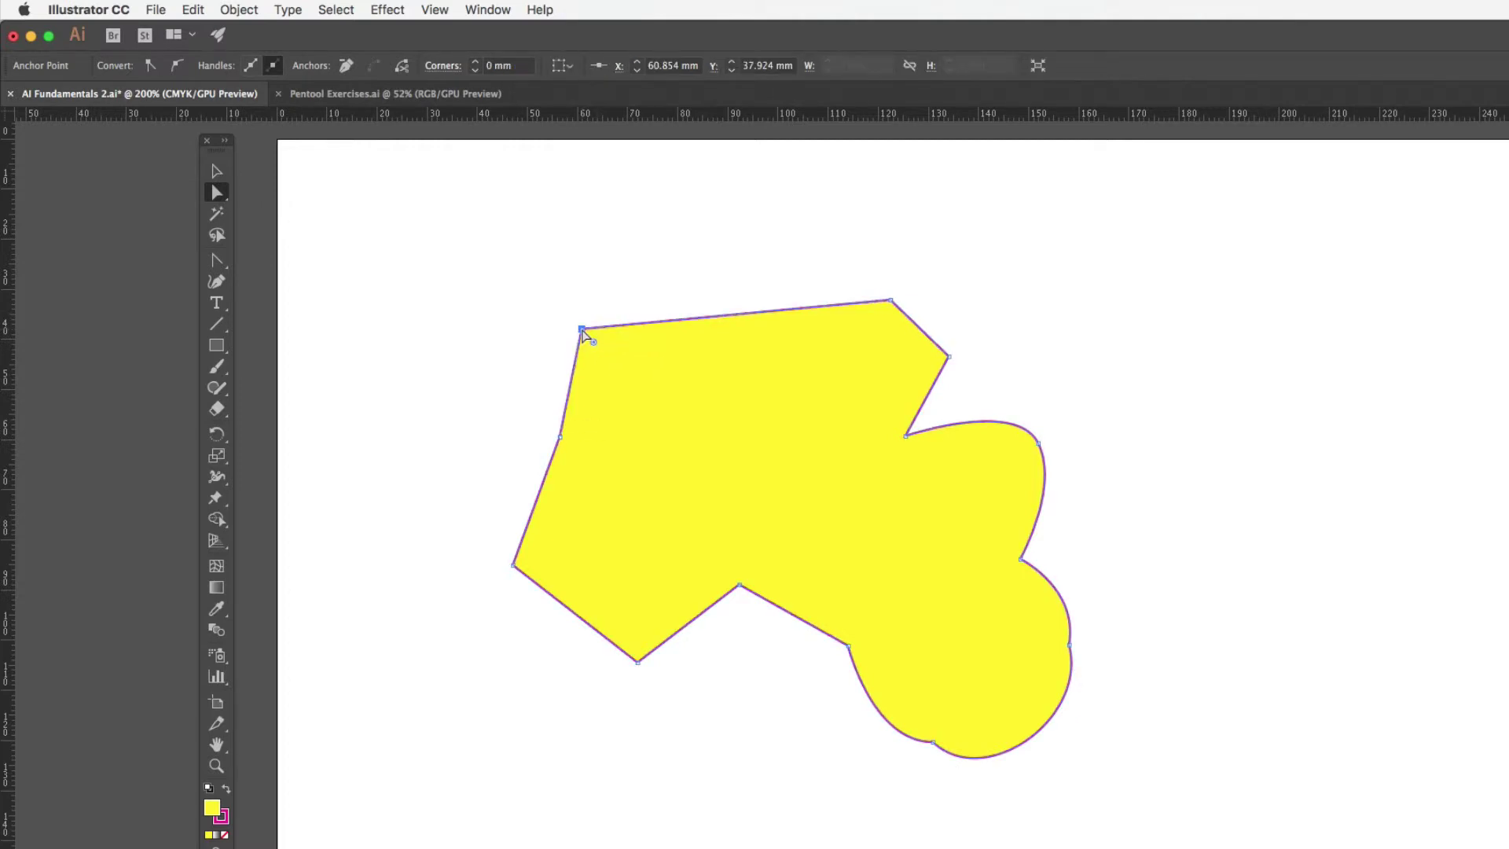
pyautogui.click(582, 331)
pyautogui.press('p')
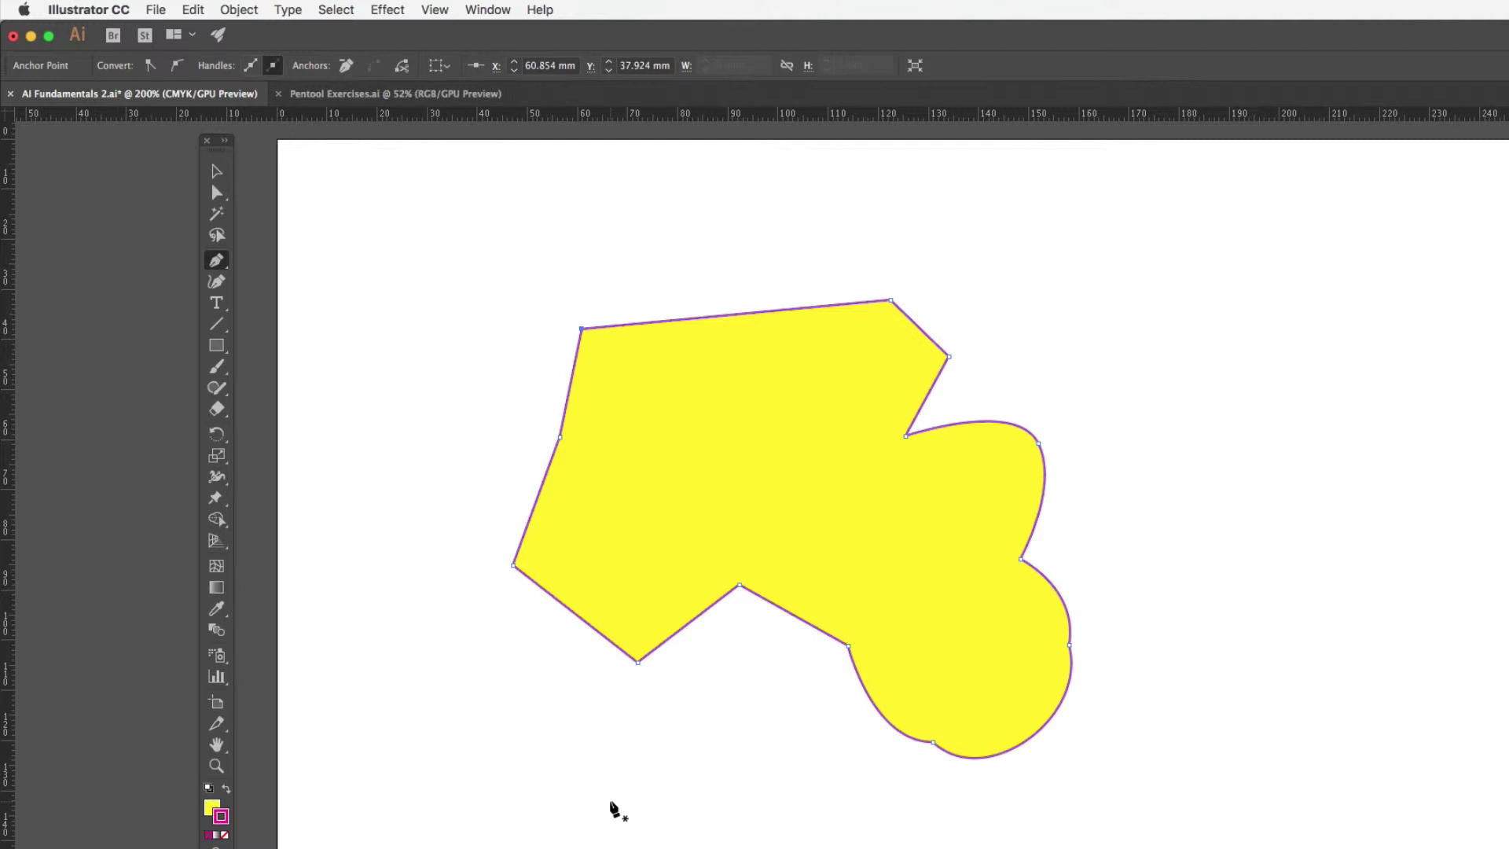
pyautogui.press('/')
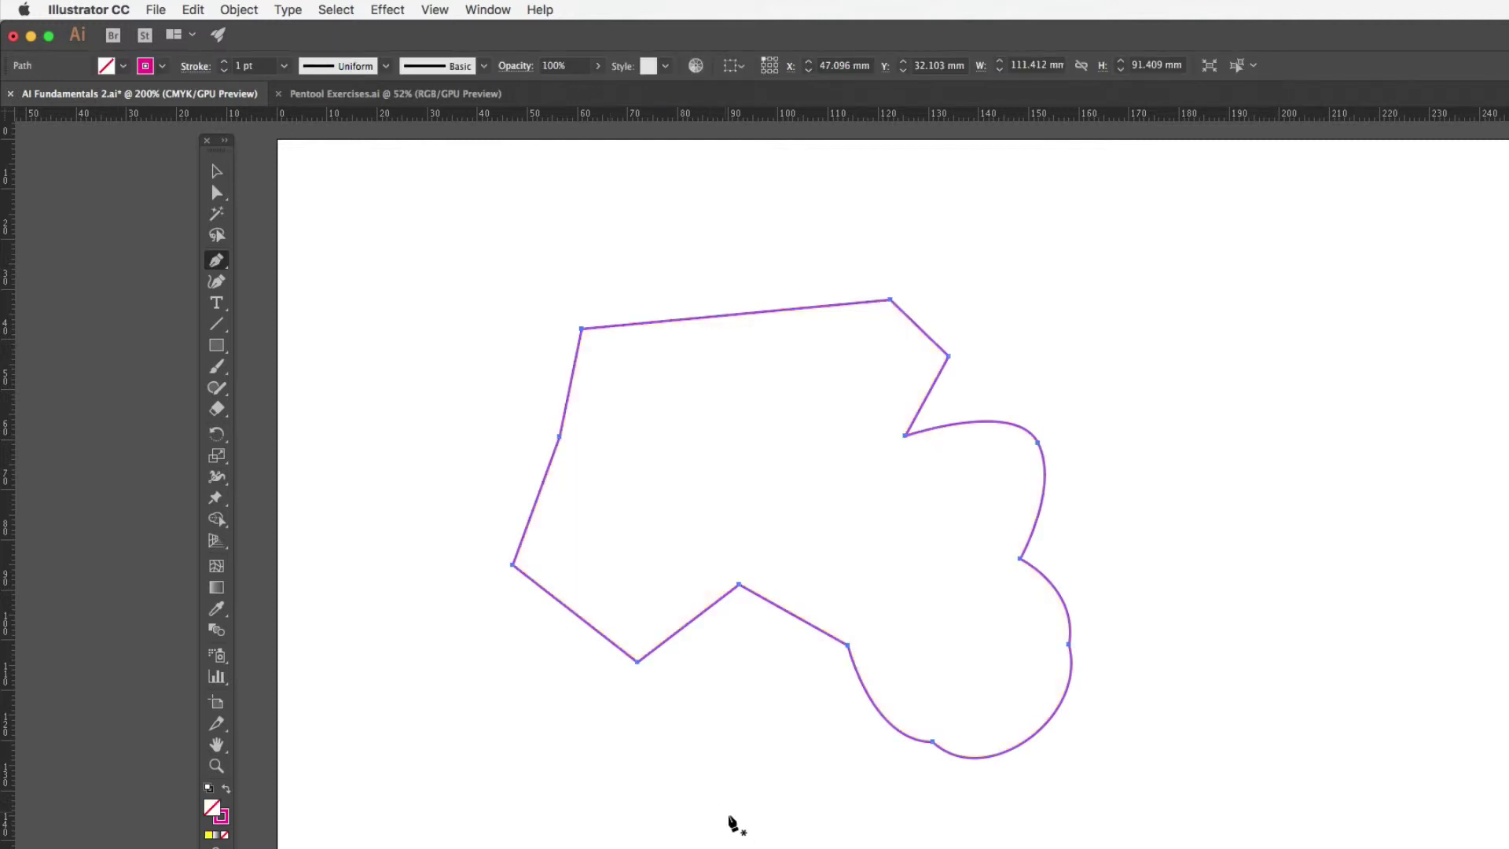
# - Deselect the outline and place the first anchor of a new path below it
pyautogui.keyDown('super'); pyautogui.click(760, 837); pyautogui.keyUp('super')
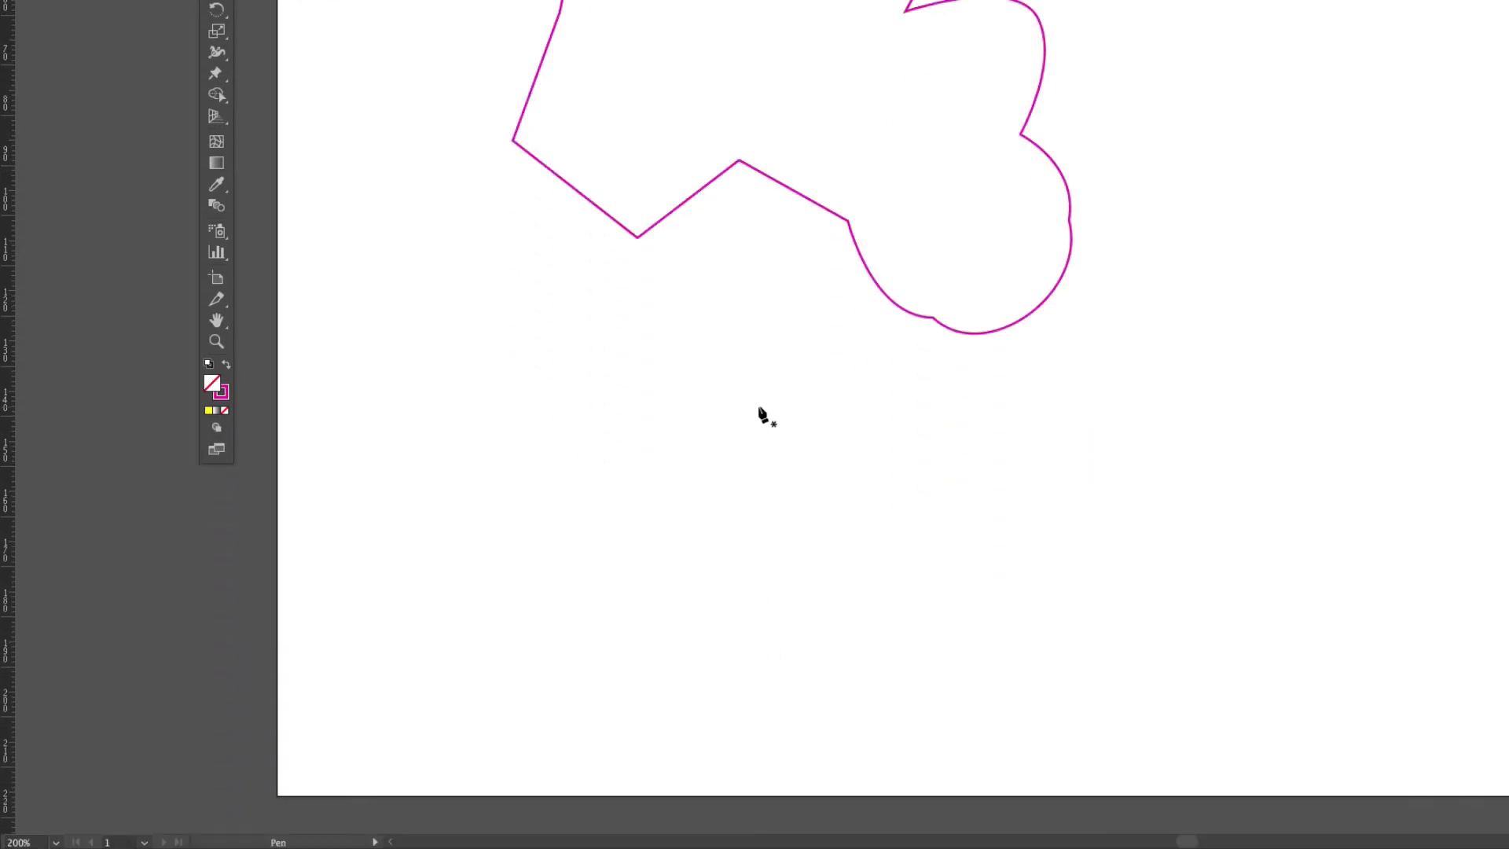
pyautogui.click(513, 437)
# - Drag out smooth anchors to draw a four-point wavy curve, refining the last segment's bend
pyautogui.moveTo(525, 431); pyautogui.dragTo(551, 409)
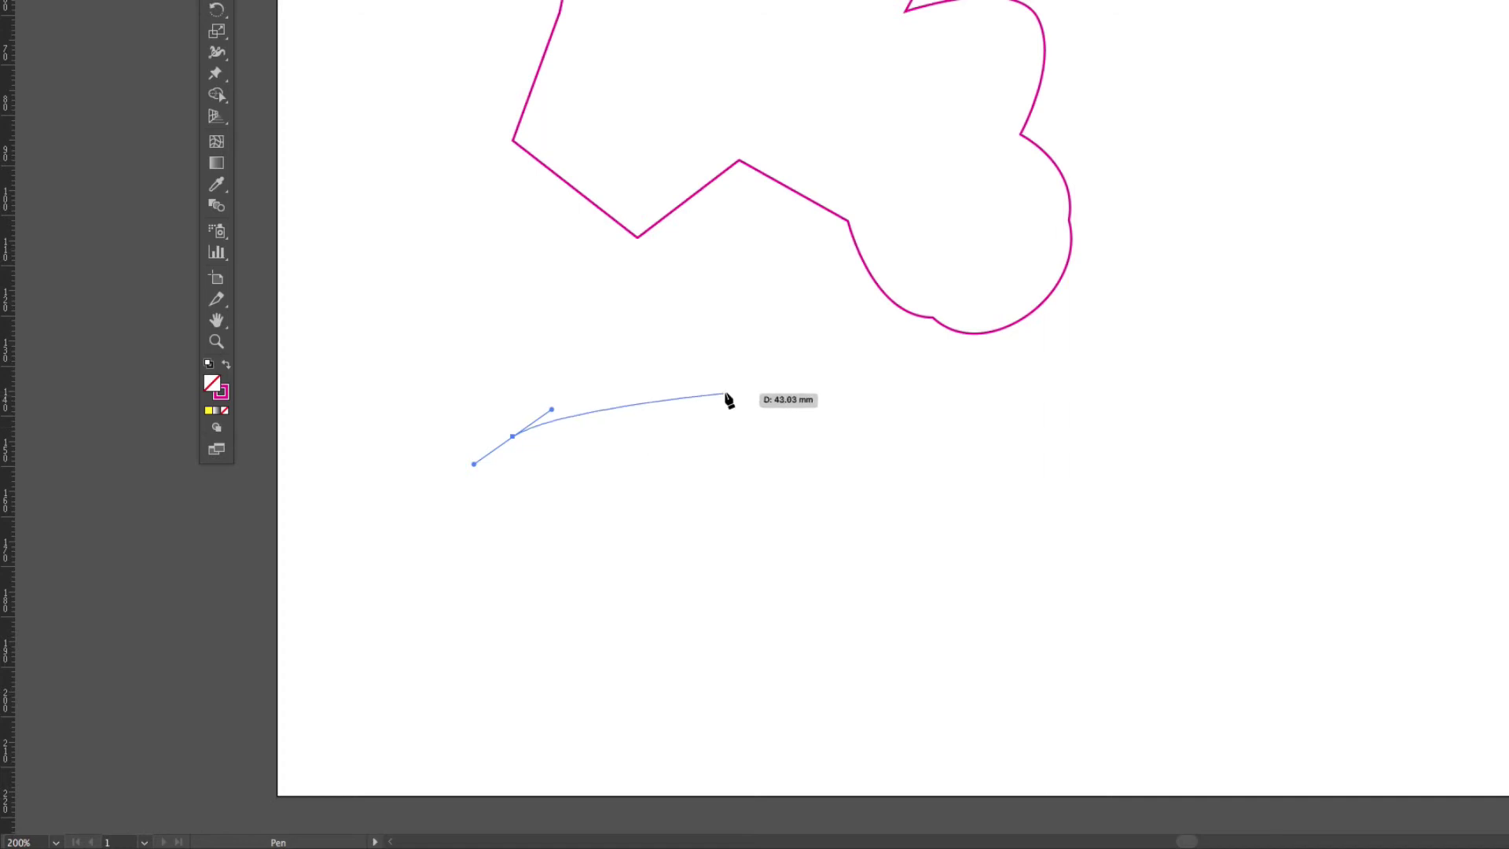
pyautogui.moveTo(726, 387); pyautogui.dragTo(786, 435)
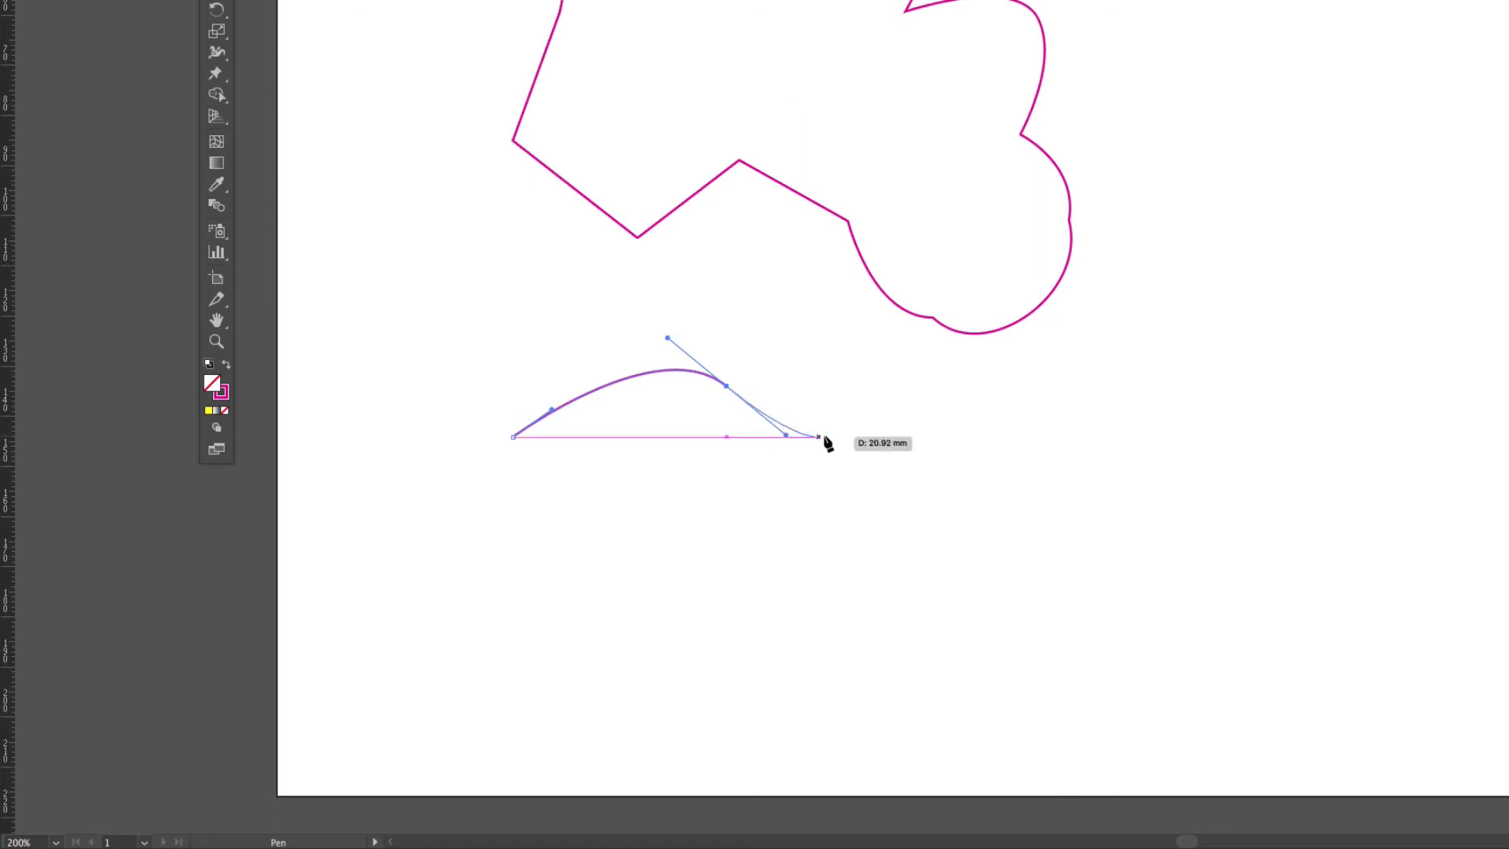
pyautogui.moveTo(859, 436); pyautogui.dragTo(918, 422)
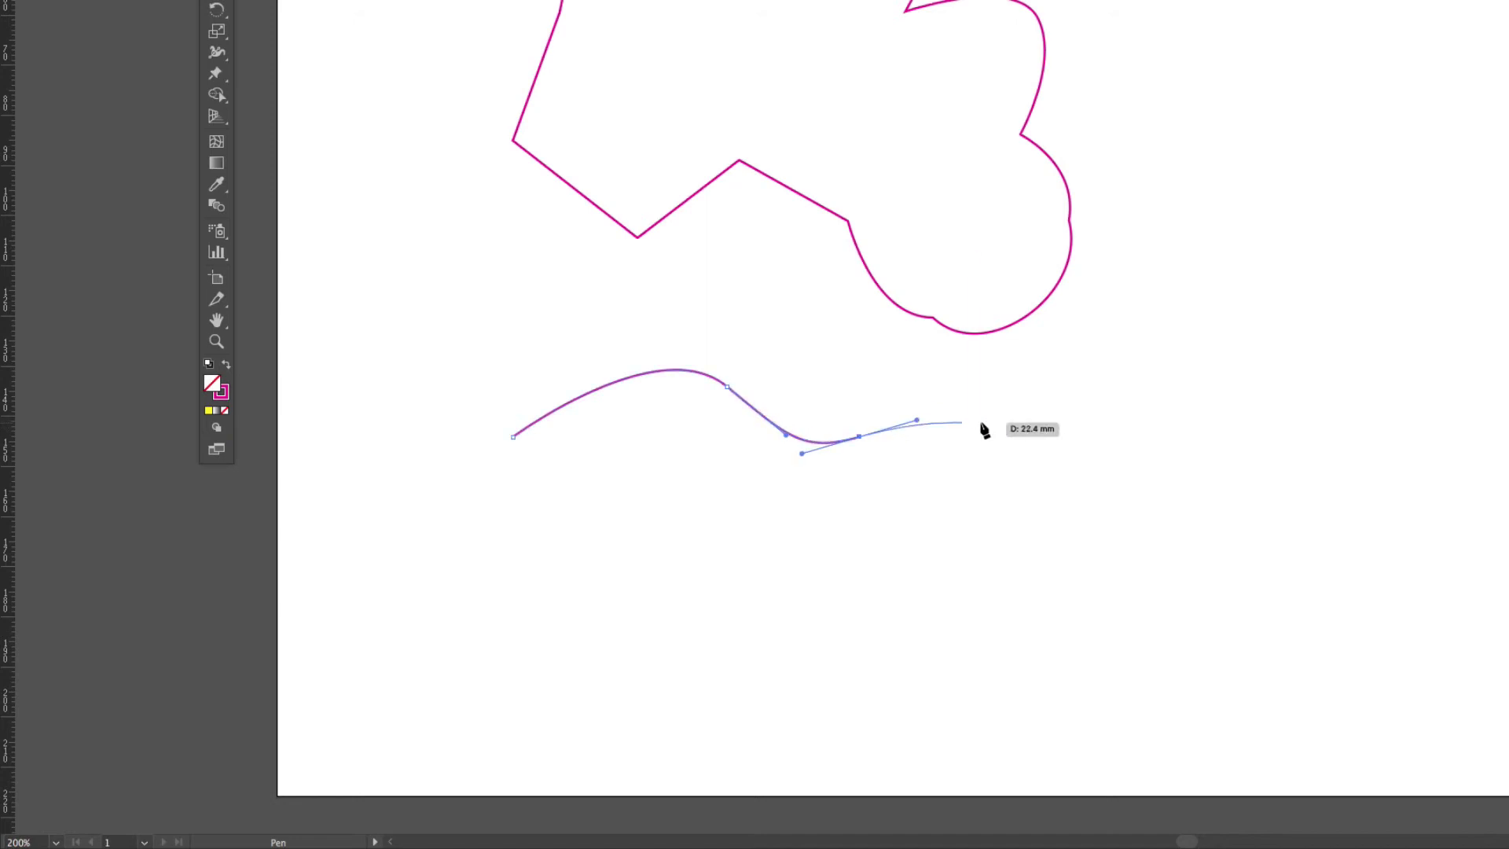
pyautogui.moveTo(1017, 425); pyautogui.dragTo(1053, 452)
pyautogui.moveTo(1061, 457); pyautogui.dragTo(1108, 507)
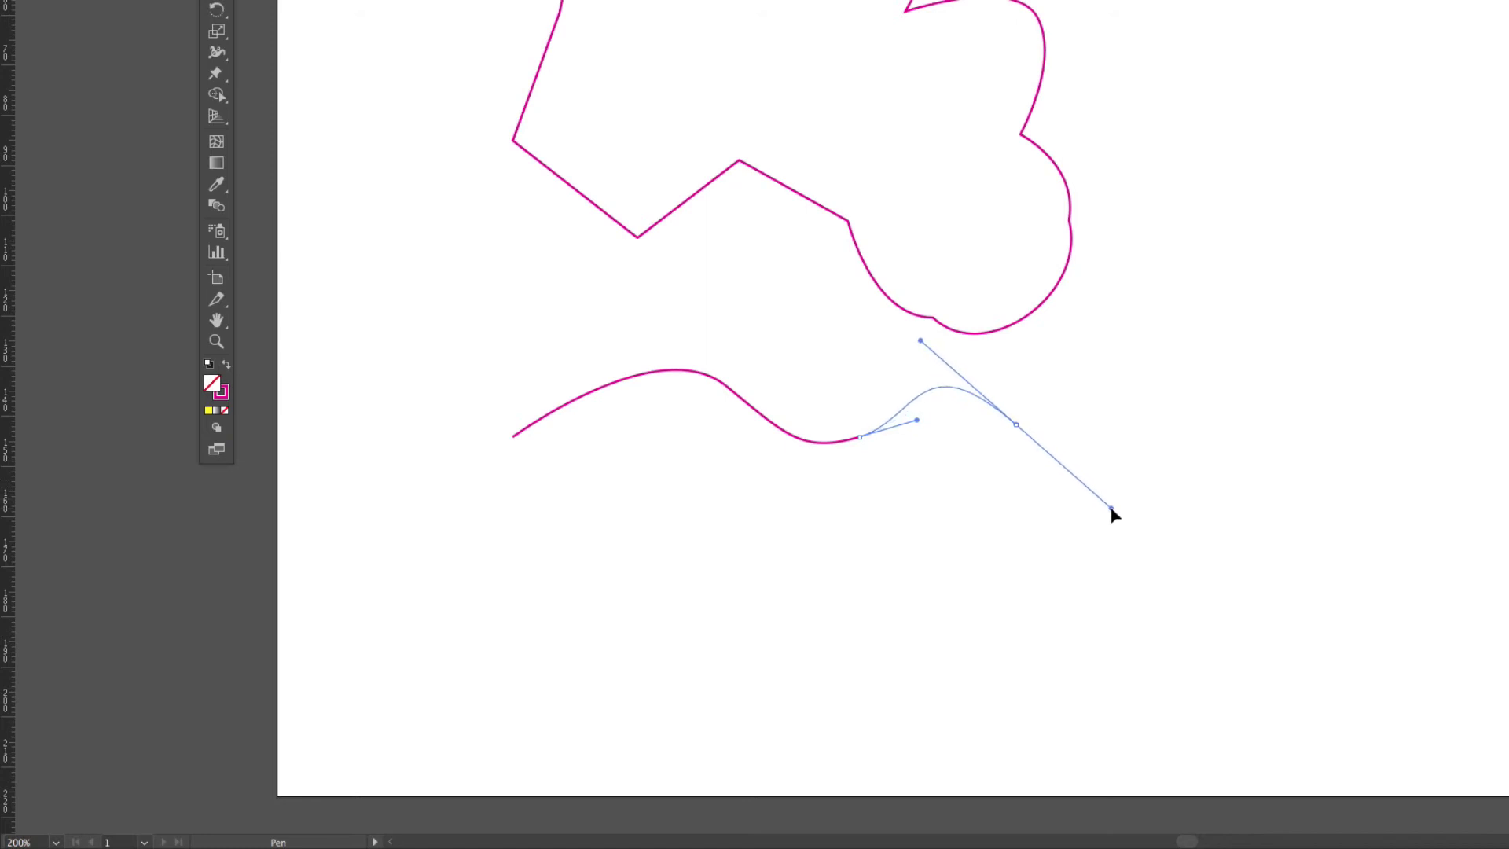
pyautogui.moveTo(1111, 512); pyautogui.dragTo(1067, 503)
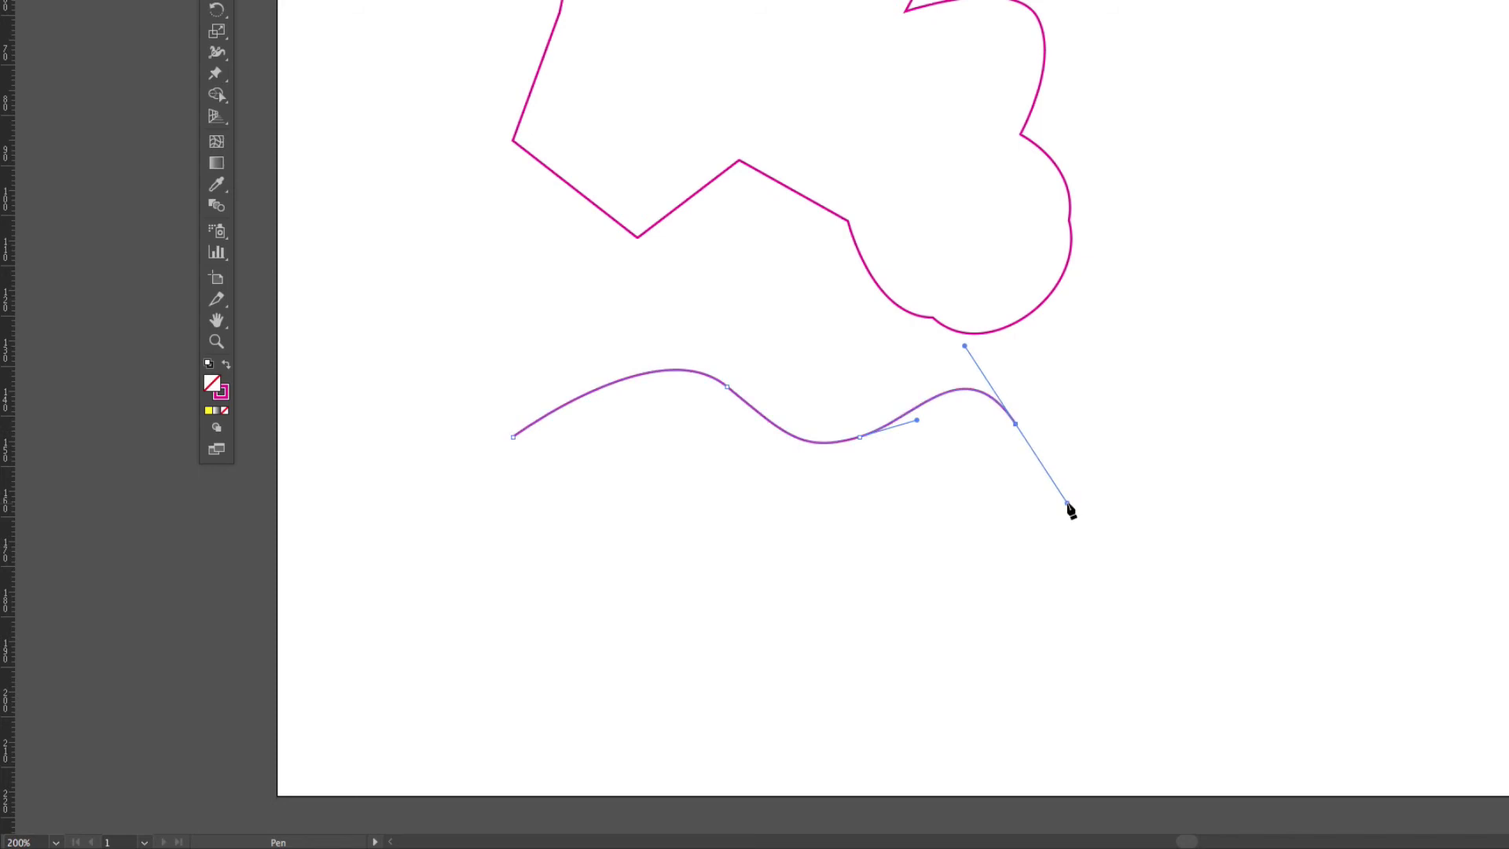
# - Fix the wave's end anchor, then add curved points looping right, back left and lower down
pyautogui.click(1122, 476)
pyautogui.keyDown('ctrl'); pyautogui.click(1124, 481); pyautogui.keyUp('ctrl')
pyautogui.moveTo(1129, 477); pyautogui.dragTo(1146, 454)
pyautogui.moveTo(1198, 533); pyautogui.dragTo(1151, 631)
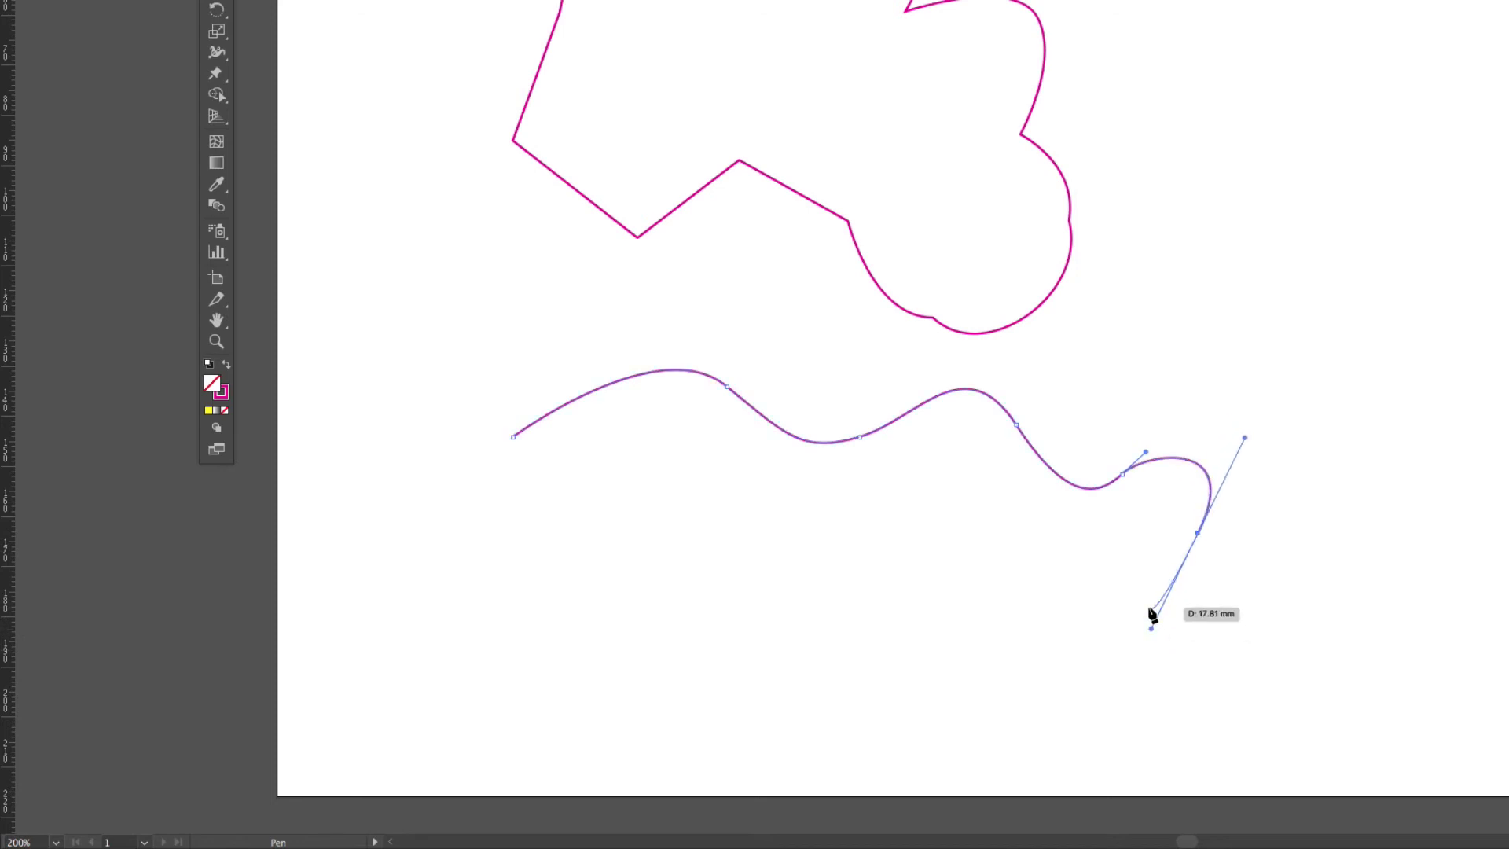
pyautogui.moveTo(1054, 546); pyautogui.dragTo(1021, 593)
pyautogui.moveTo(1084, 633); pyautogui.dragTo(1150, 635)
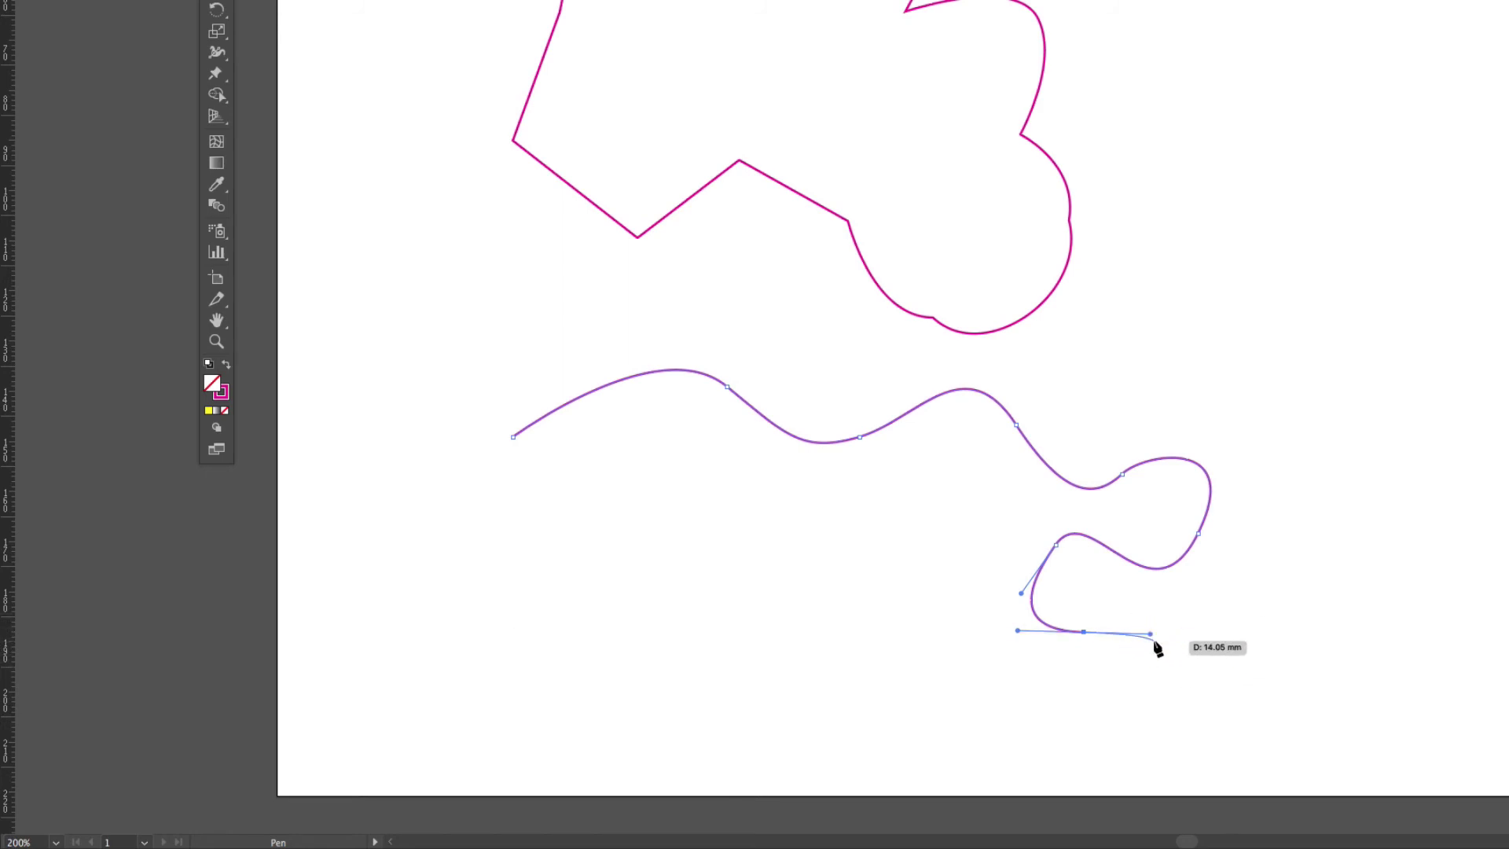
# - Add smooth points along the bottom and far left, then close the path at its start anchor
pyautogui.scroll(-3, 1157, 648)
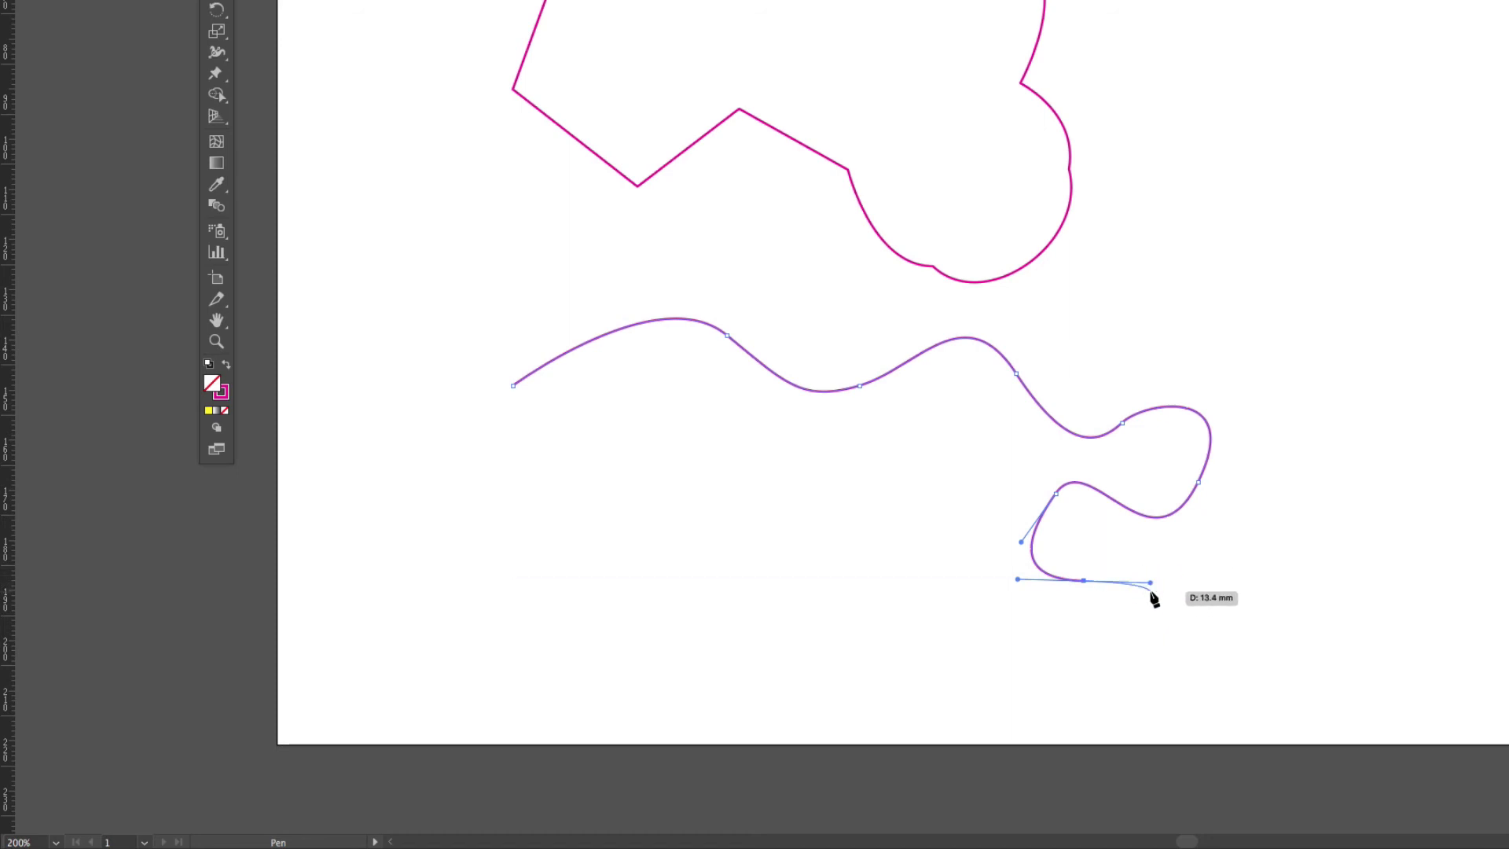
pyautogui.moveTo(1148, 694); pyautogui.dragTo(1118, 720)
pyautogui.moveTo(942, 653); pyautogui.dragTo(926, 577)
pyautogui.moveTo(854, 505); pyautogui.dragTo(807, 530)
pyautogui.moveTo(649, 619); pyautogui.dragTo(609, 591)
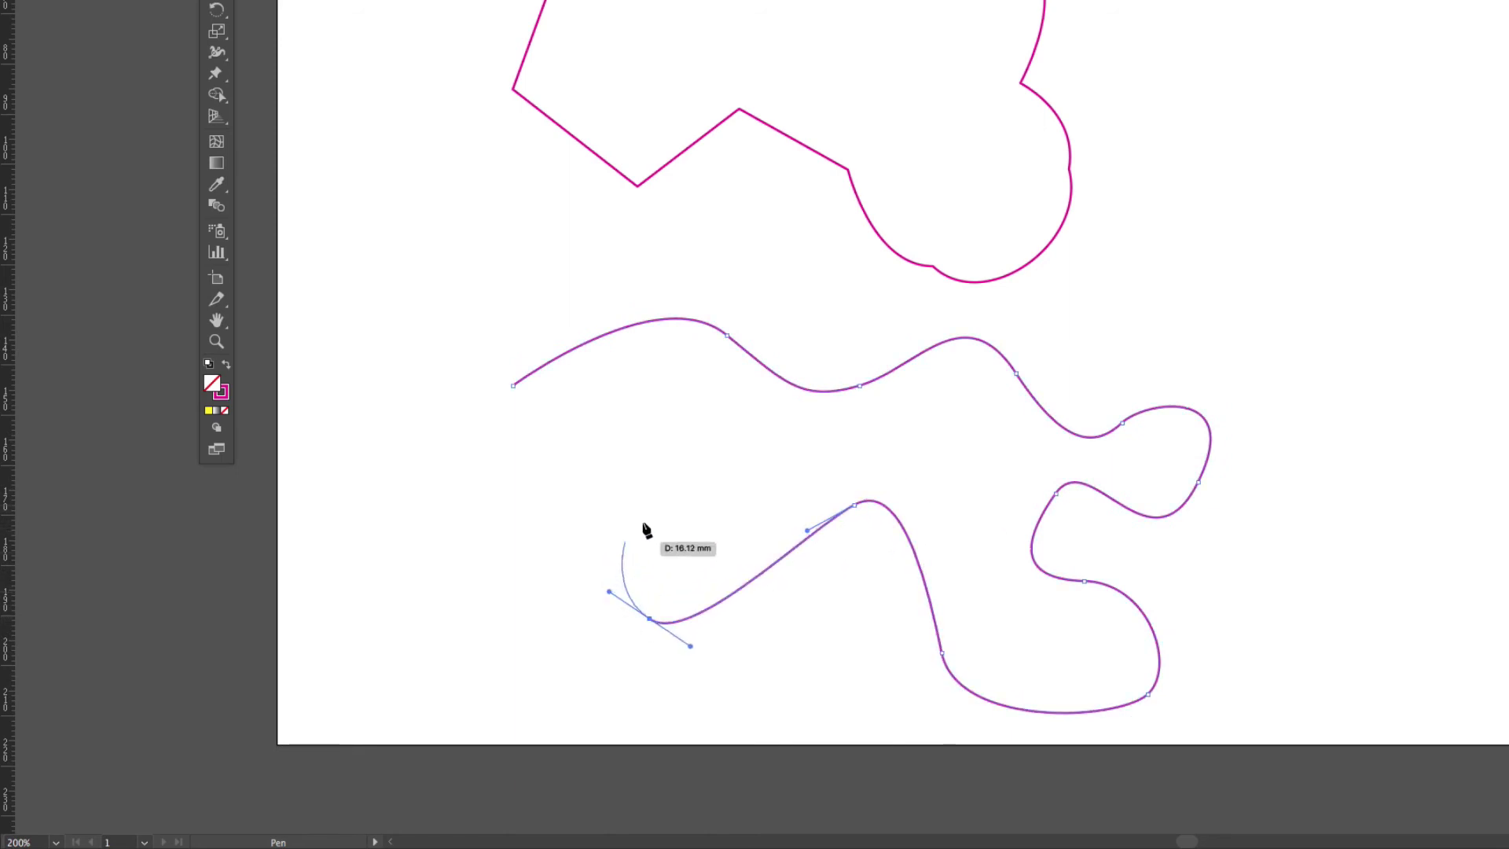
pyautogui.moveTo(677, 483); pyautogui.dragTo(641, 474)
pyautogui.moveTo(540, 496); pyautogui.dragTo(494, 540)
pyautogui.moveTo(426, 500); pyautogui.dragTo(424, 443)
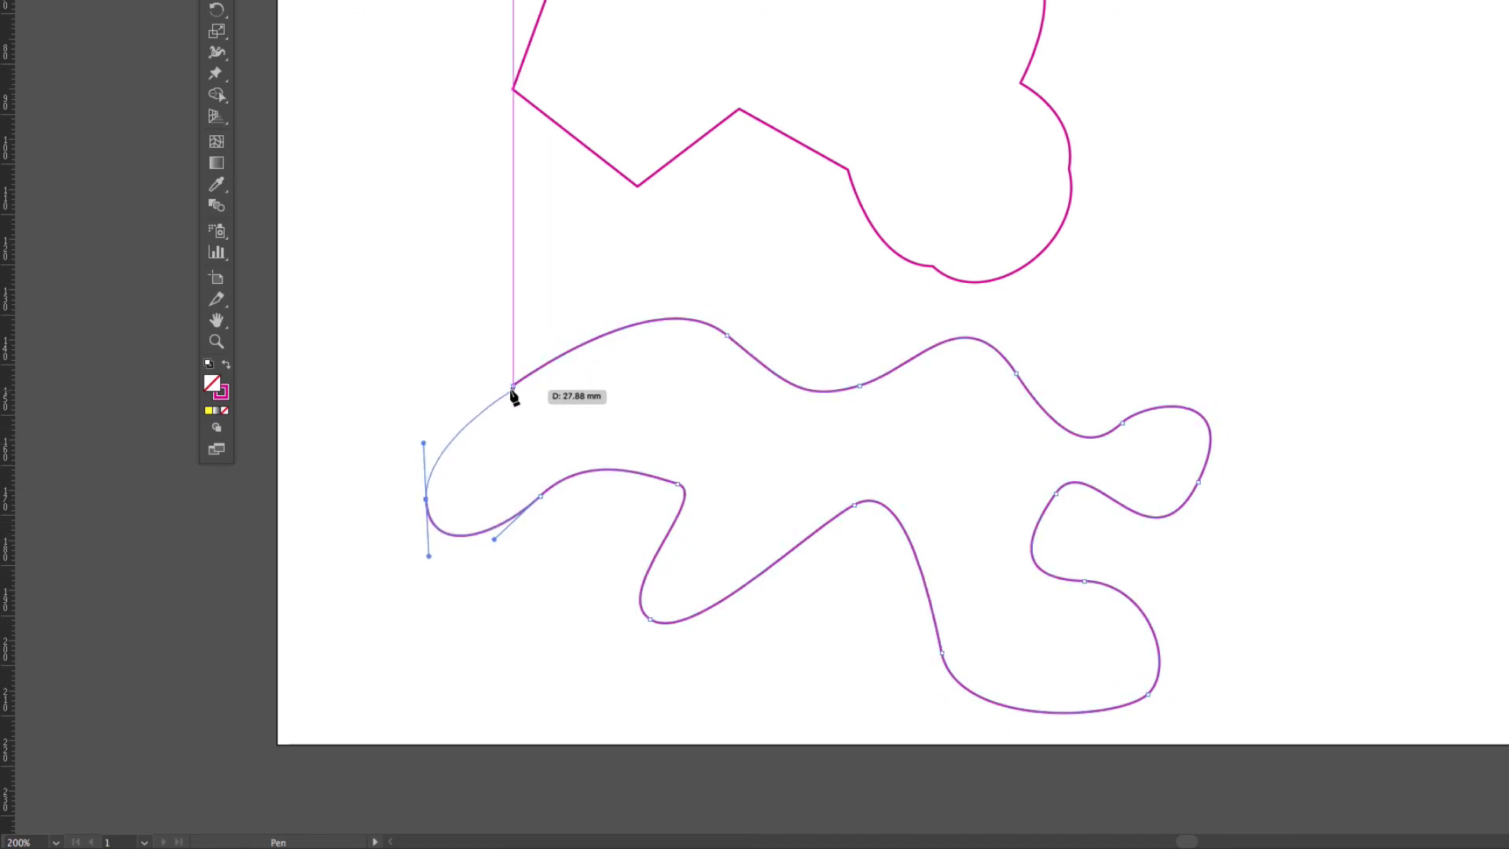
pyautogui.moveTo(539, 380); pyautogui.dragTo(553, 367)
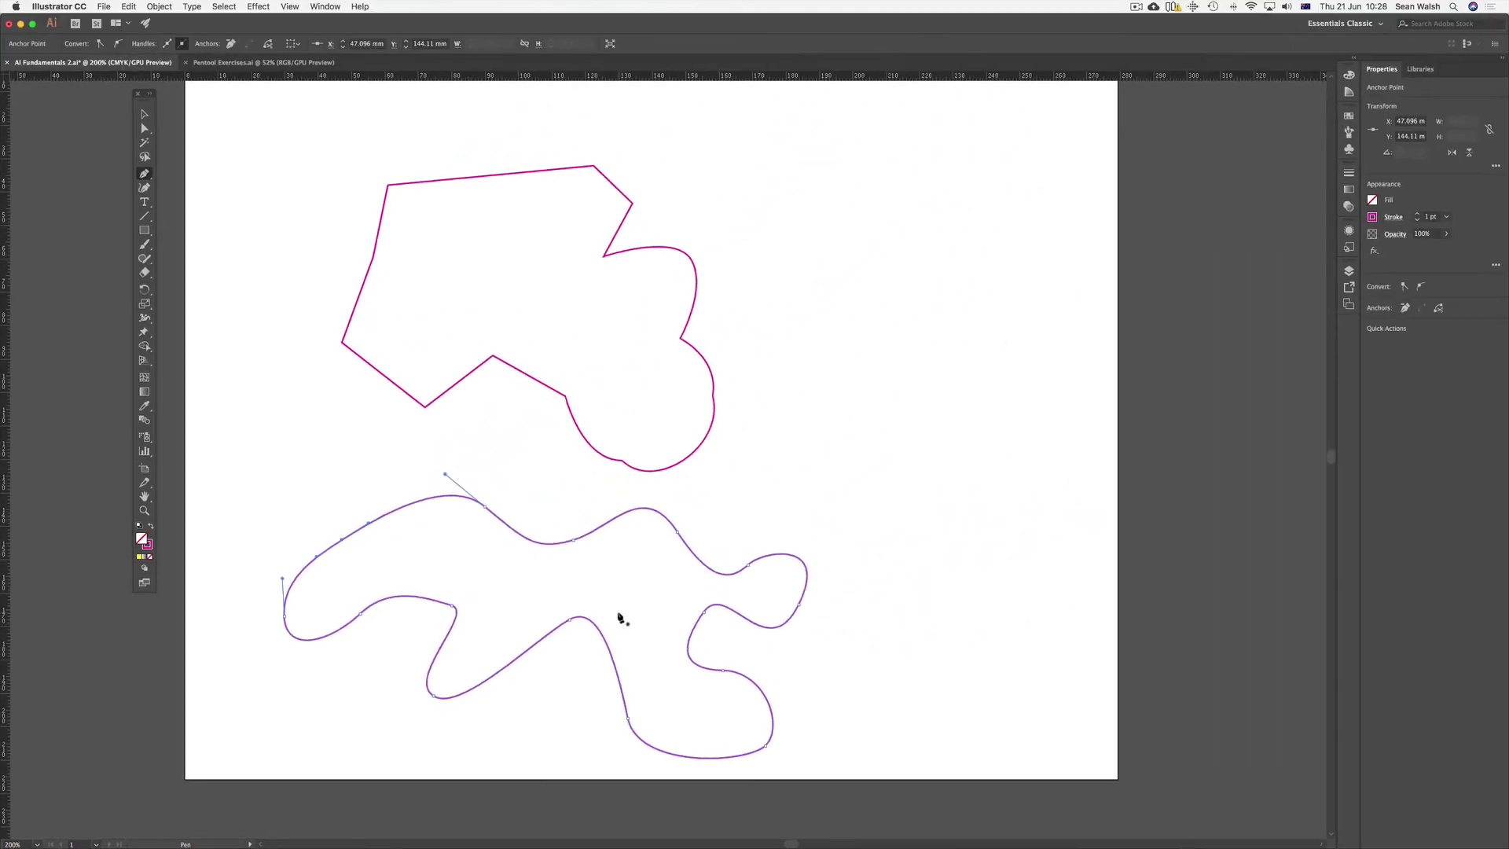
# - With the Anchor Point Tool, turn the top and right-side anchors into sharp corners
pyautogui.click(146, 177)
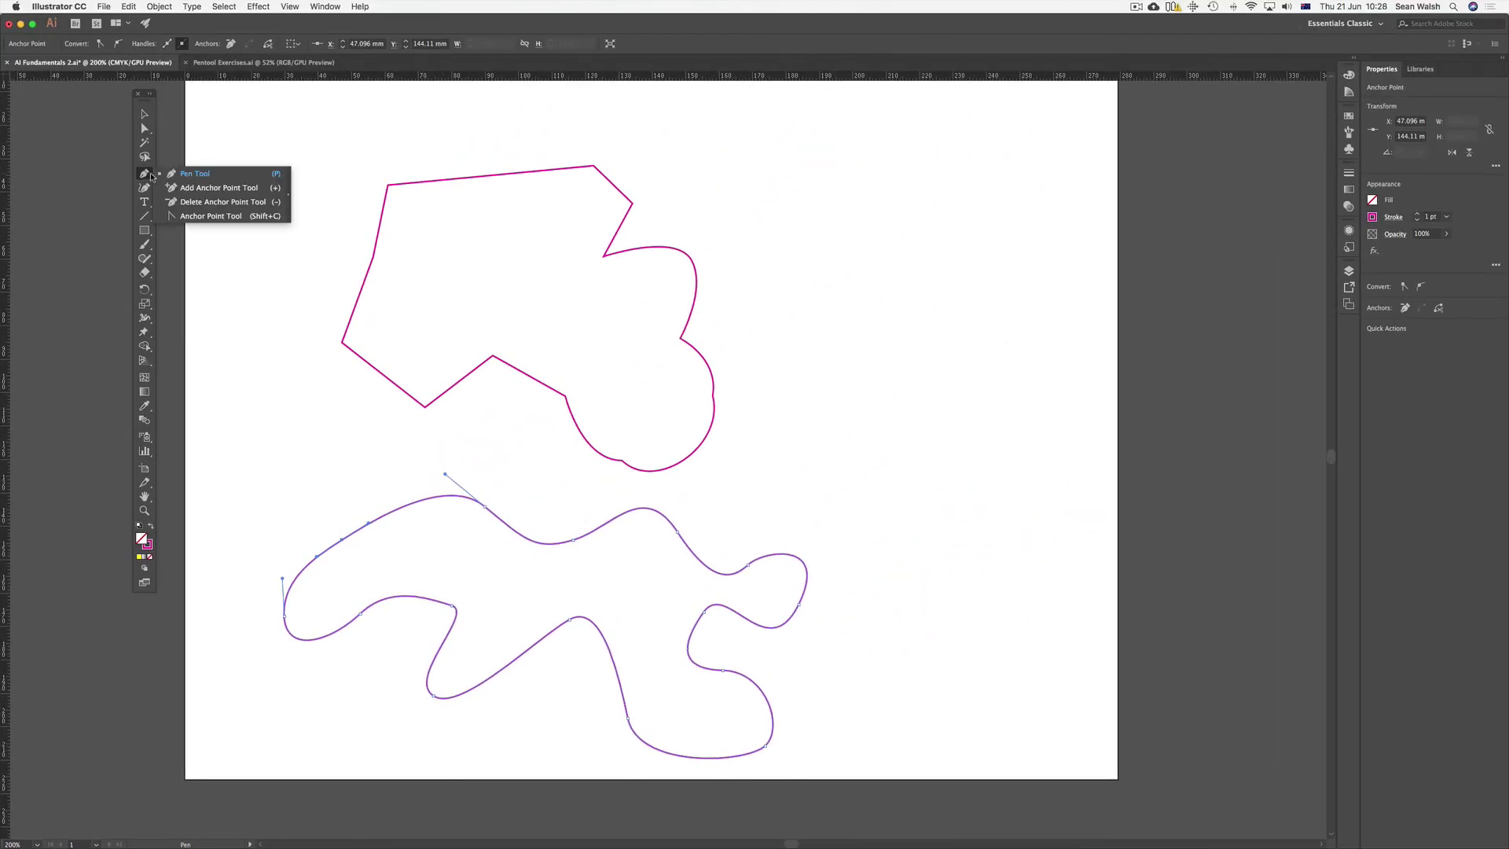
pyautogui.click(203, 222)
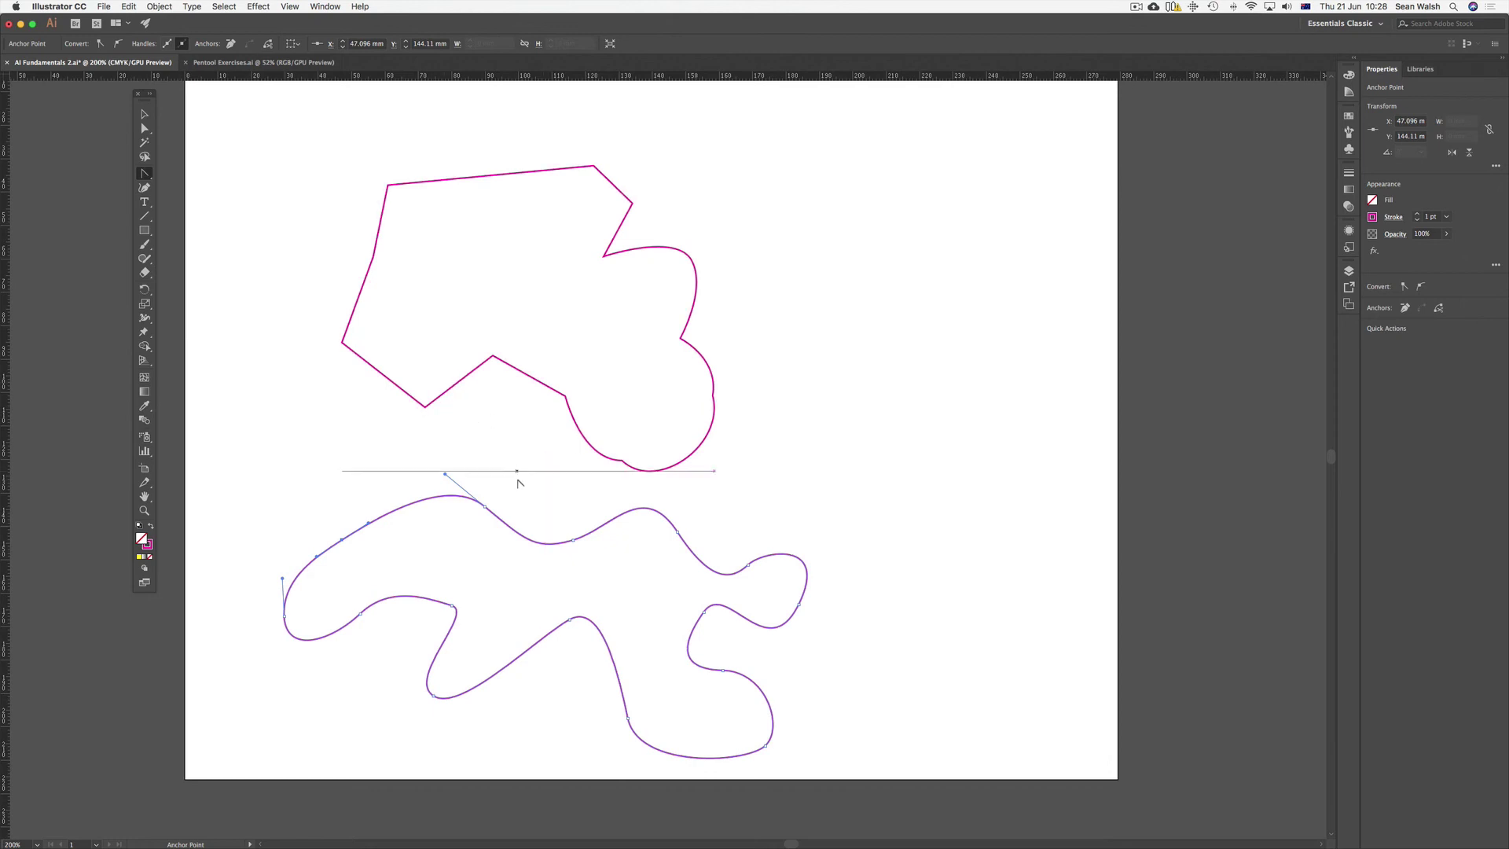
pyautogui.click(484, 506)
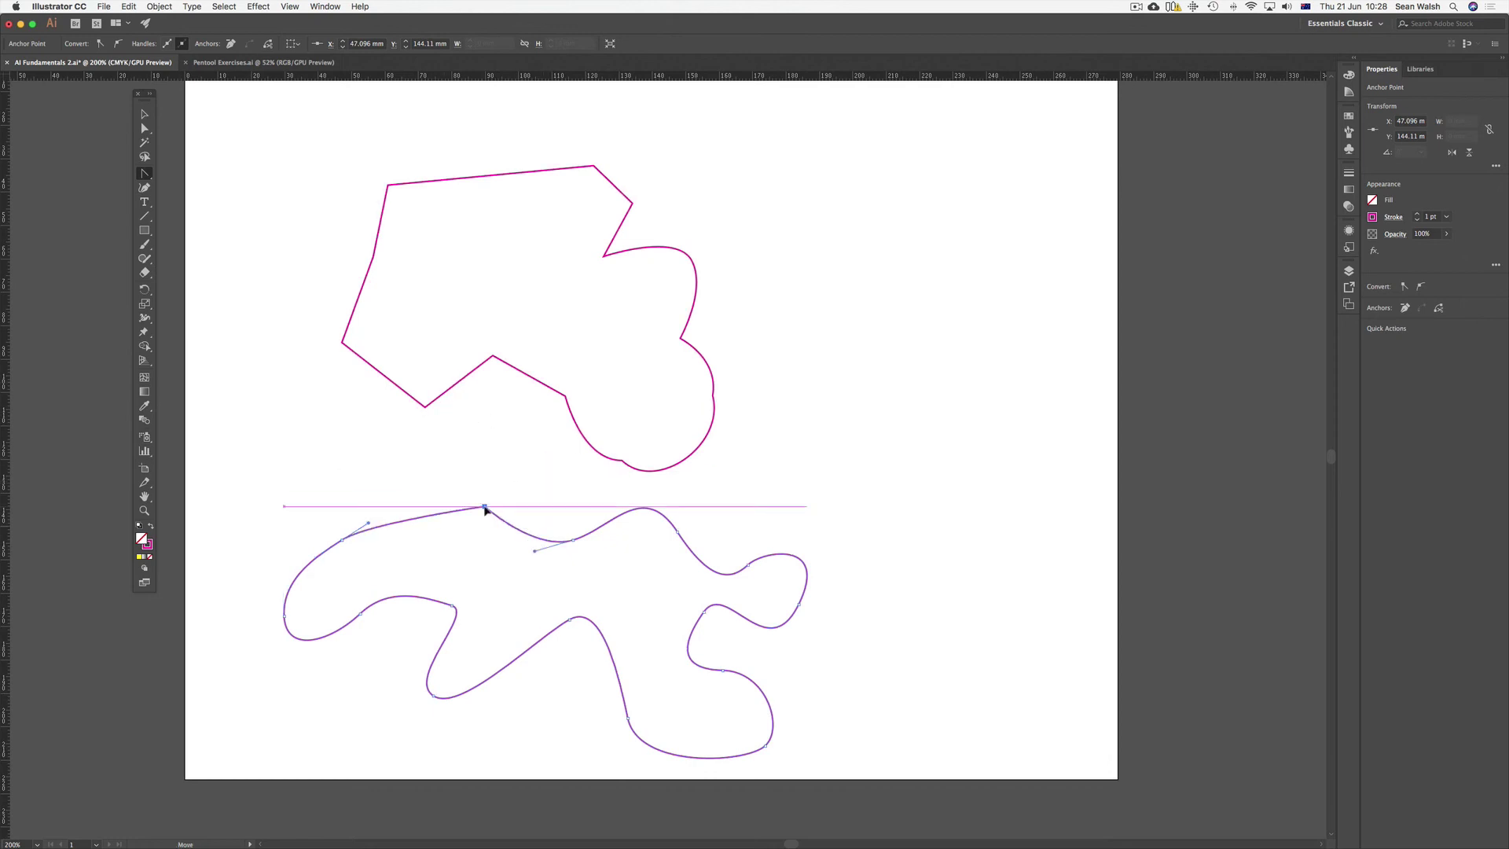
pyautogui.click(574, 541)
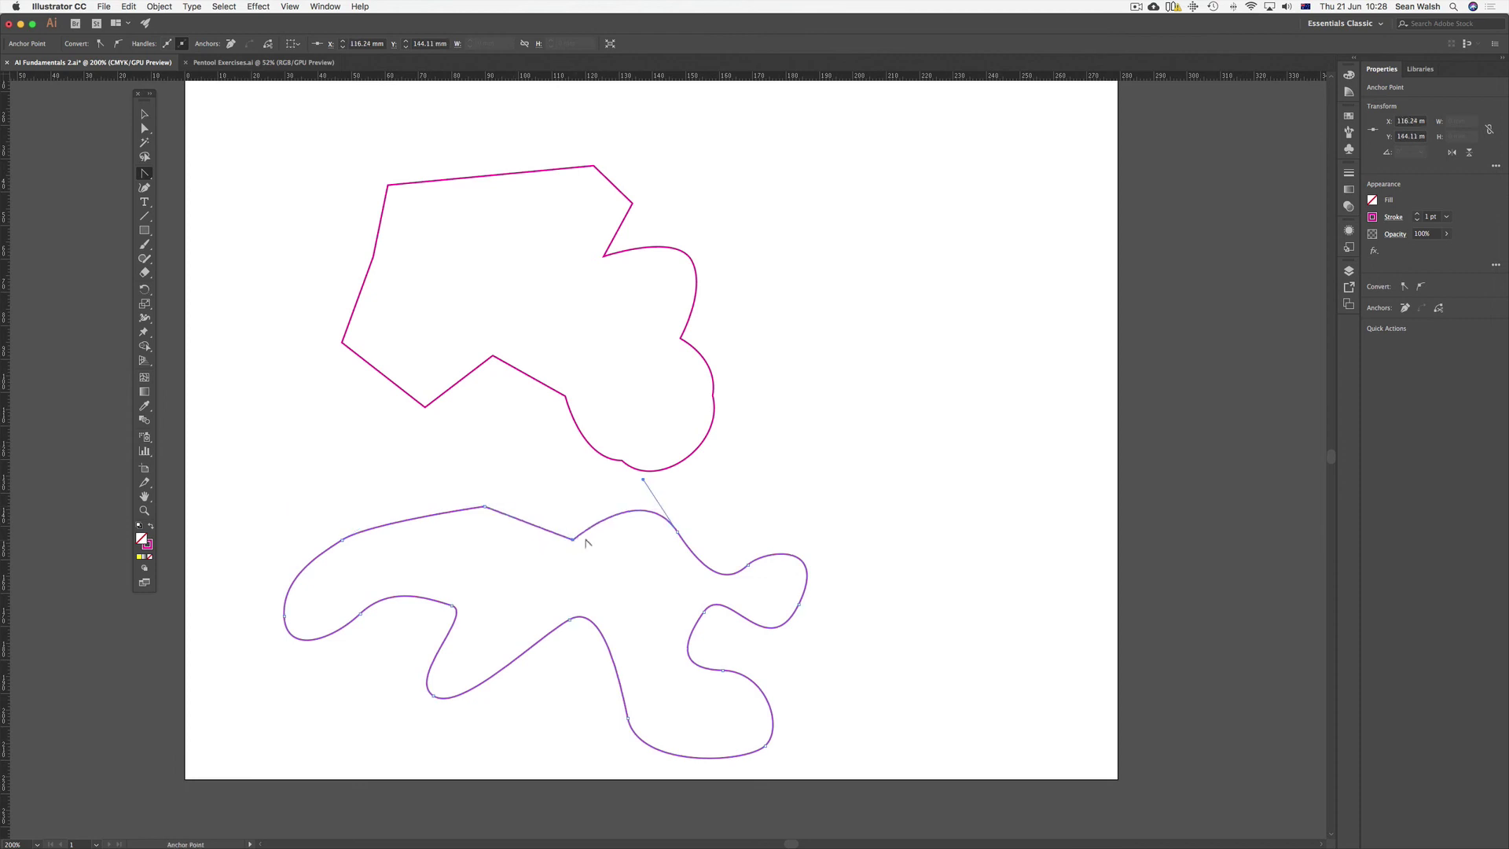
pyautogui.click(678, 532)
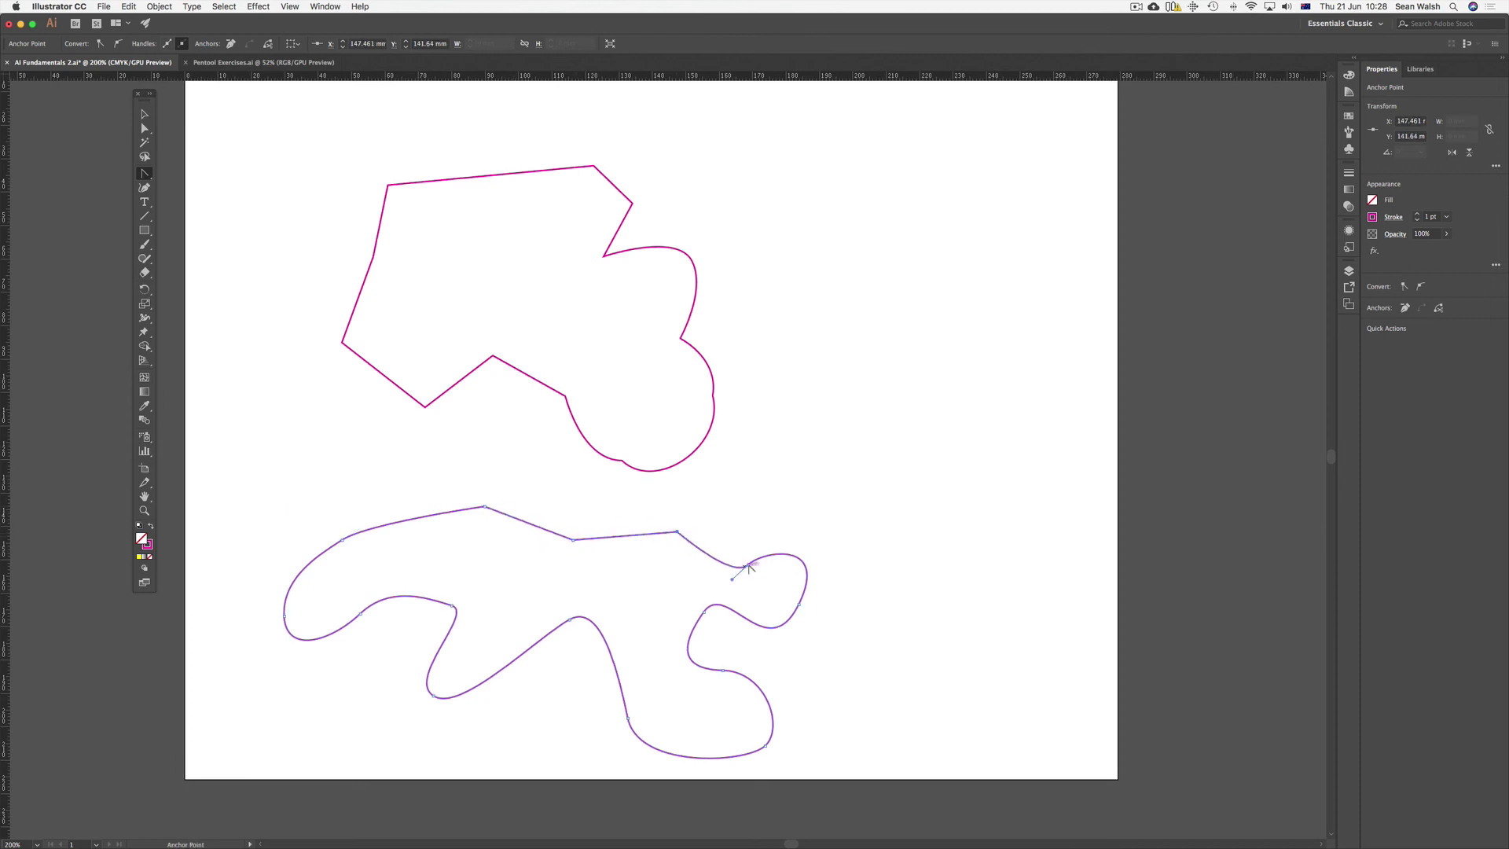
pyautogui.click(747, 565)
pyautogui.click(798, 604)
pyautogui.click(703, 612)
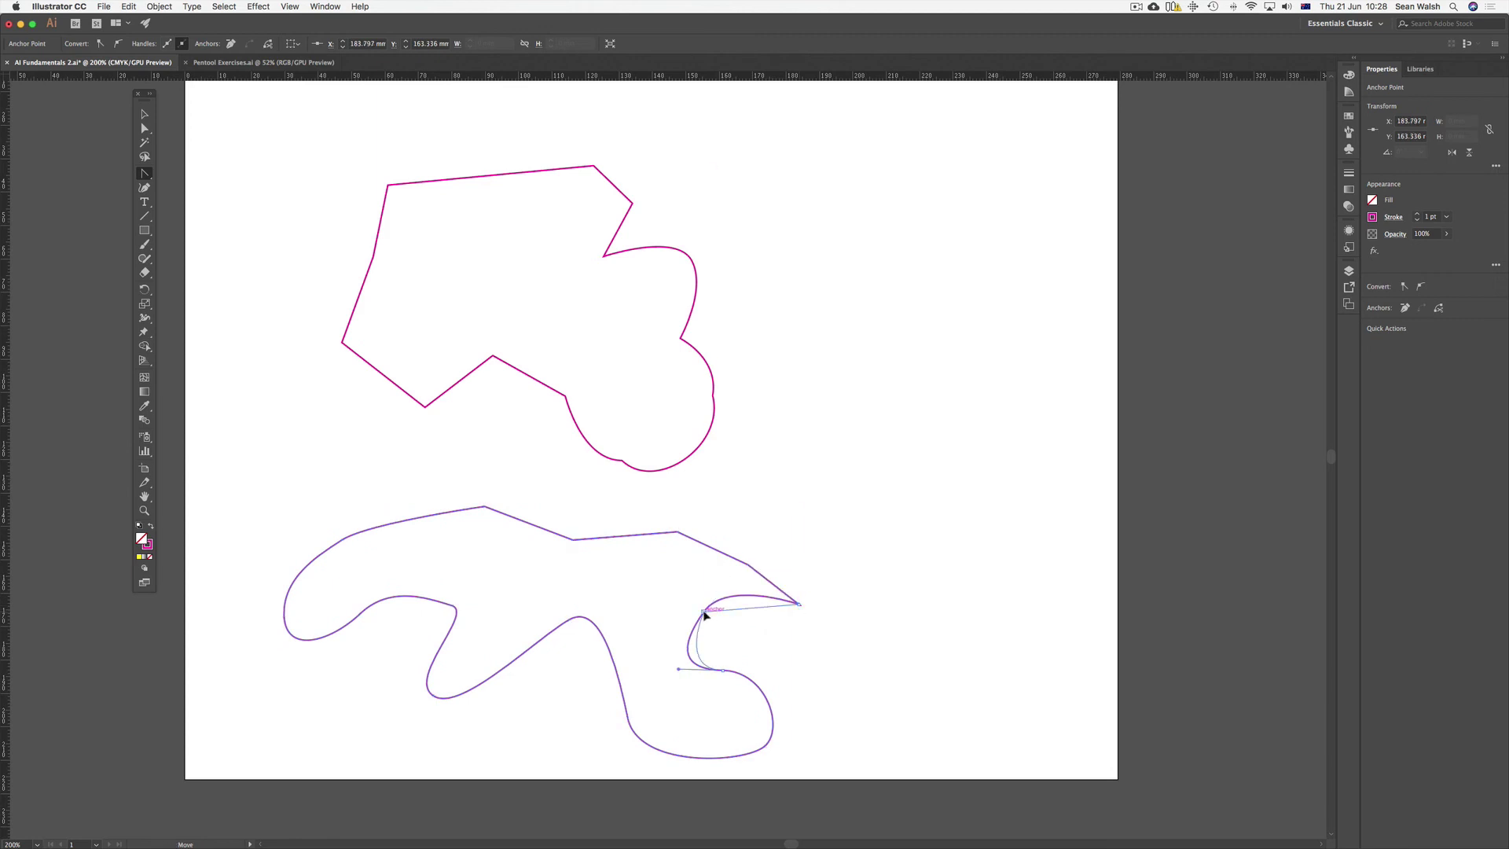
# - Make the lower and left anchors corners, then drag the right and bottom-right ones back into curves
pyautogui.click(722, 670)
pyautogui.click(766, 747)
pyautogui.click(628, 718)
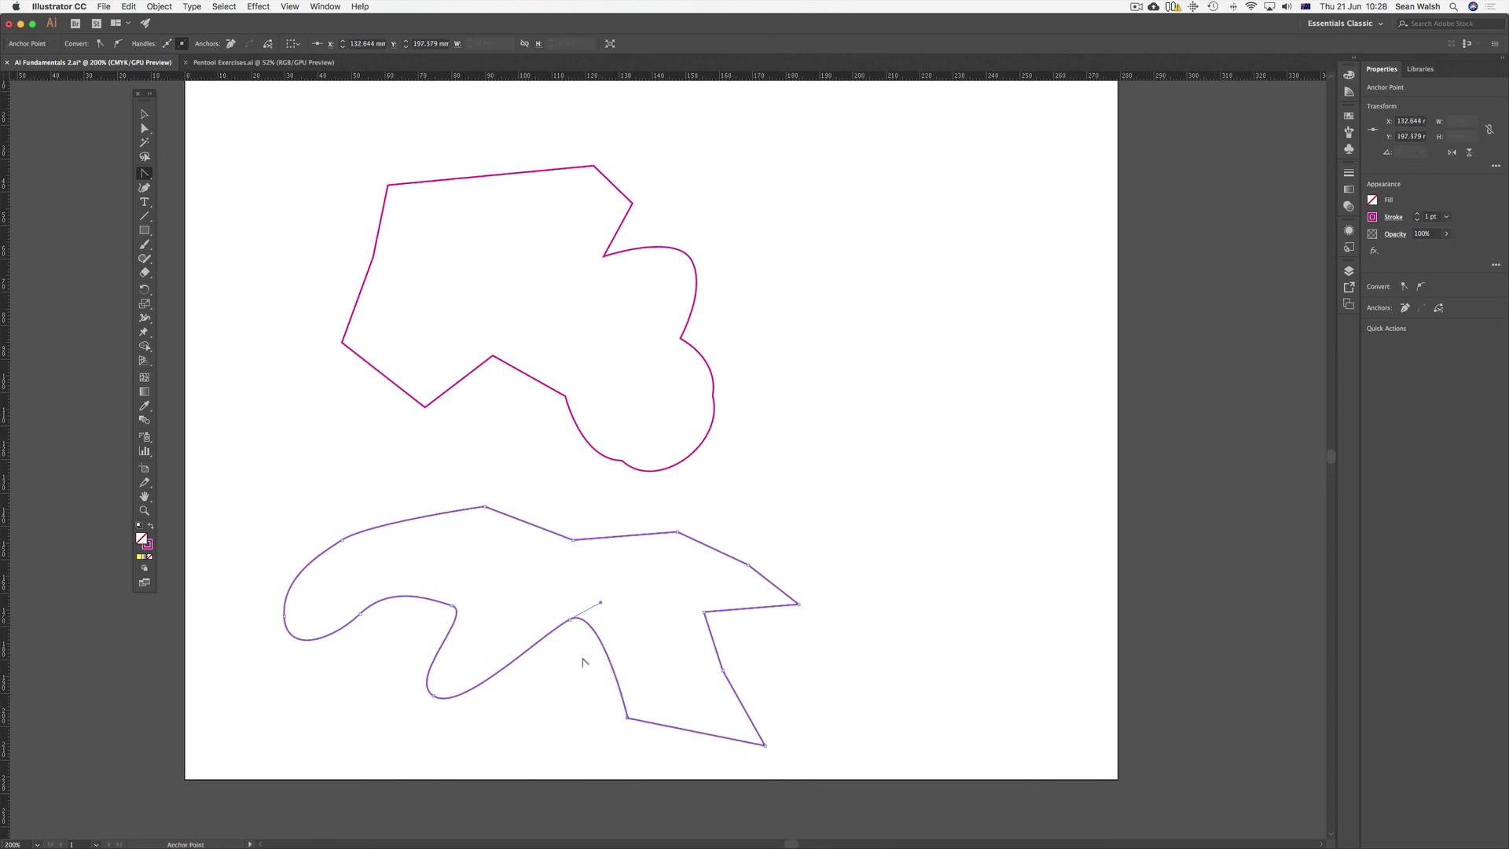
pyautogui.click(569, 620)
pyautogui.click(433, 695)
pyautogui.click(453, 605)
pyautogui.click(361, 613)
pyautogui.moveTo(798, 605); pyautogui.dragTo(790, 648)
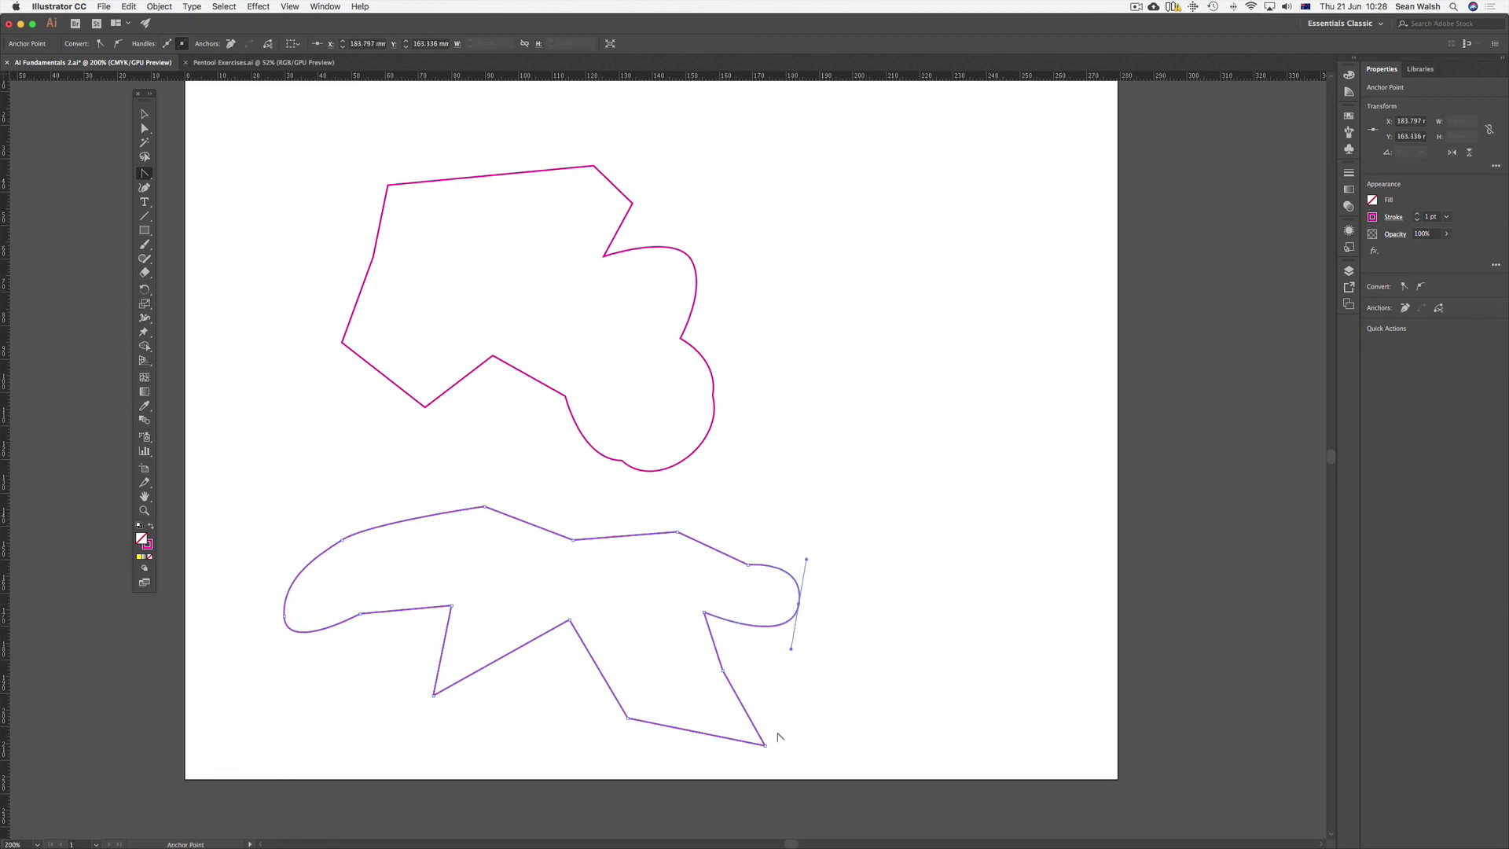
pyautogui.moveTo(767, 749); pyautogui.dragTo(744, 766)
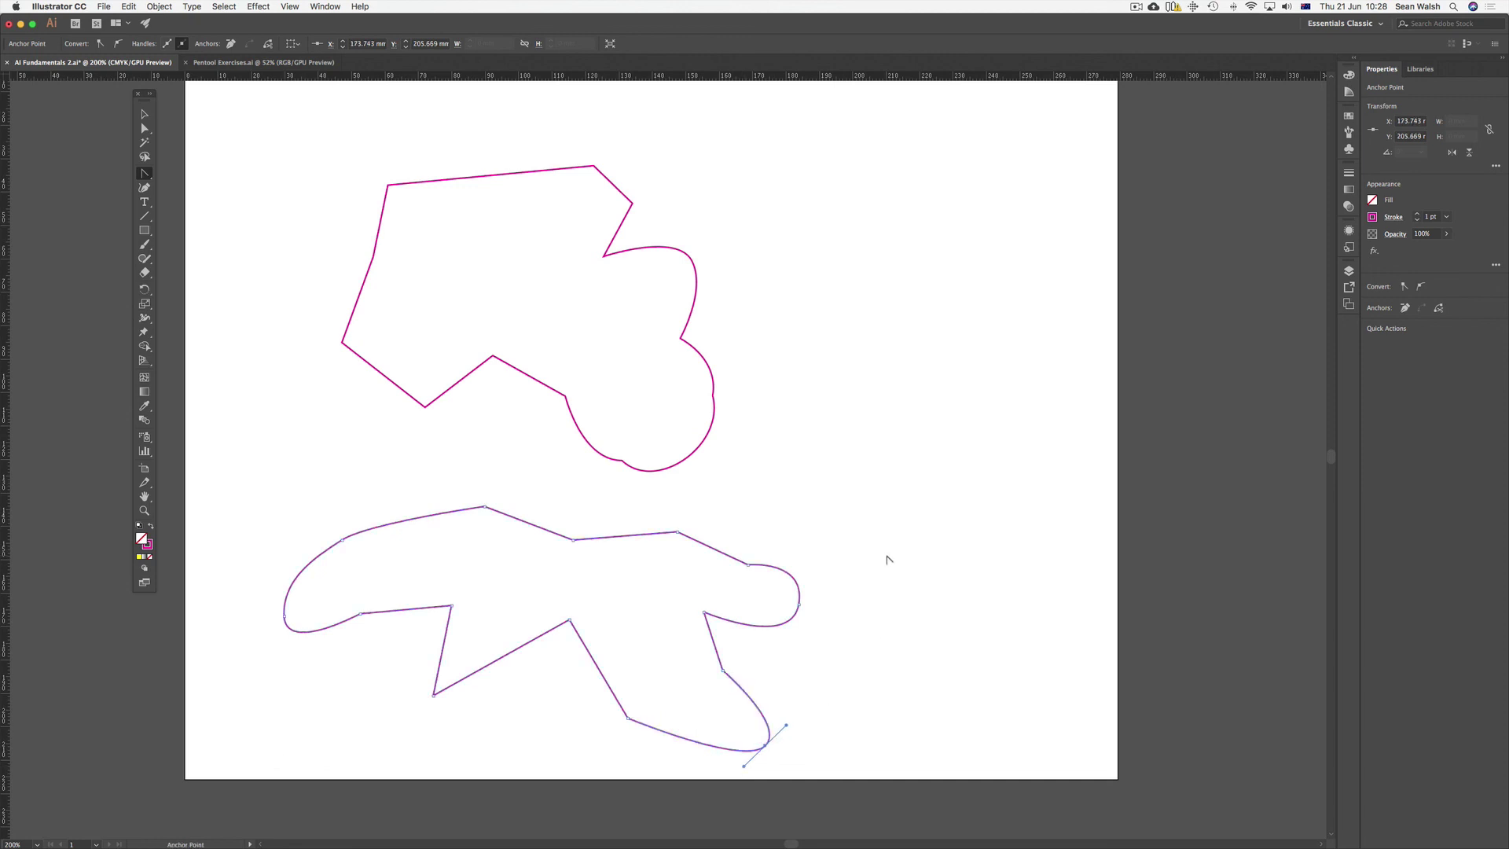